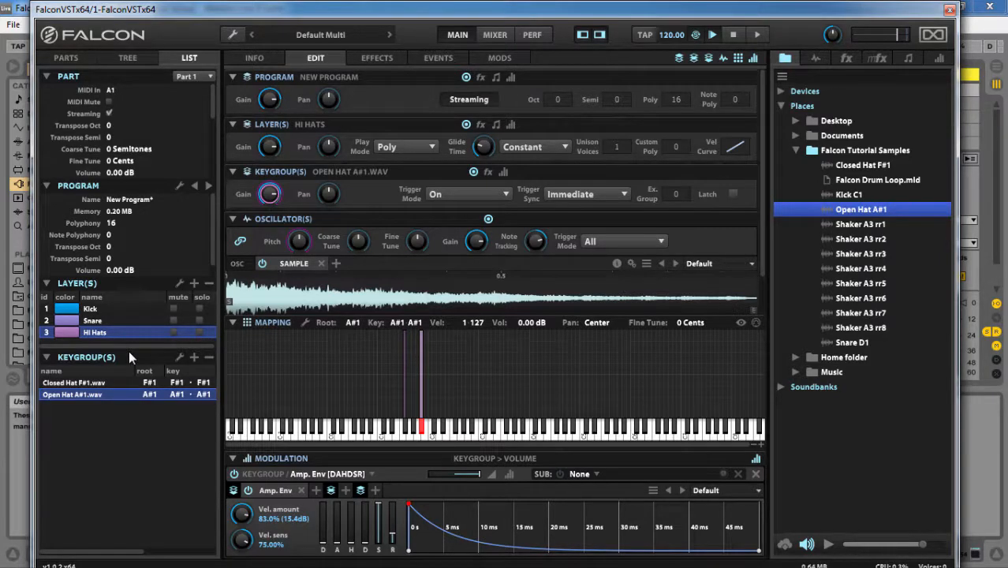
Assign both hi-hat keygroups, Closed Hat F#1 and Open Hat A#1, to exclusive group 1.
{"action": "left_click_drag", "start_coordinate": [118, 552], "coordinate": [235, 551]}
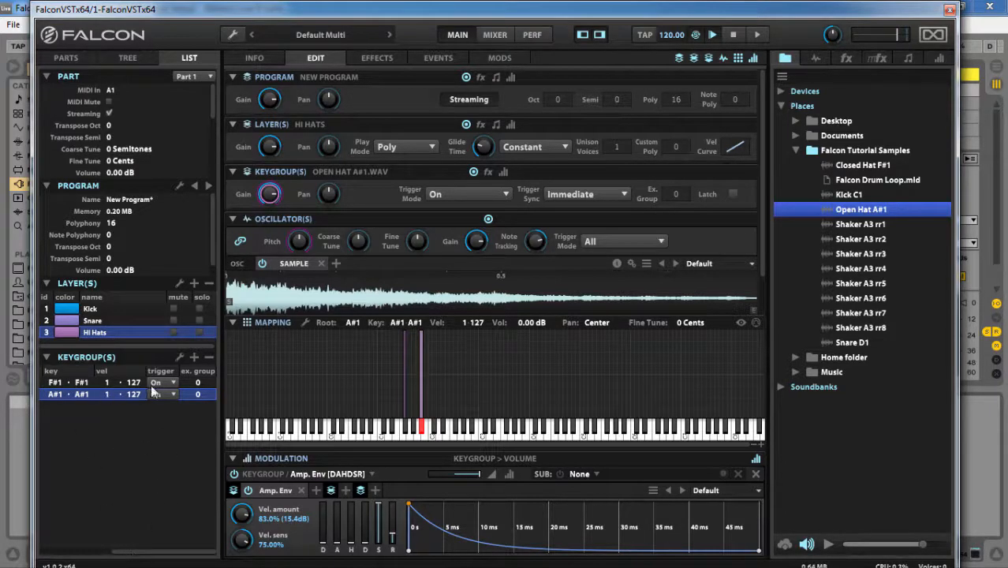
{"action": "right_click", "coordinate": [207, 372]}
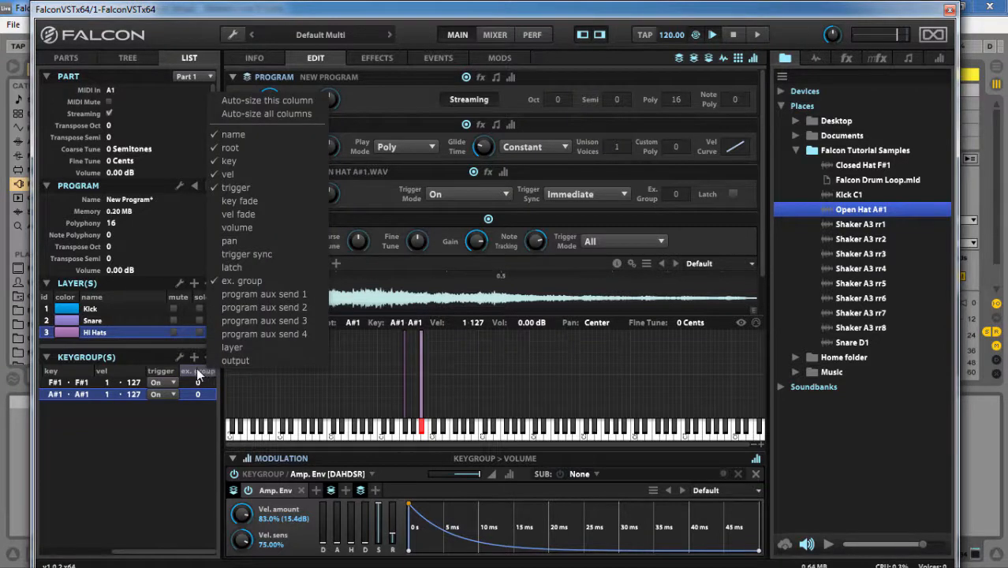
{"action": "right_click", "coordinate": [197, 371]}
{"action": "left_click", "coordinate": [193, 372]}
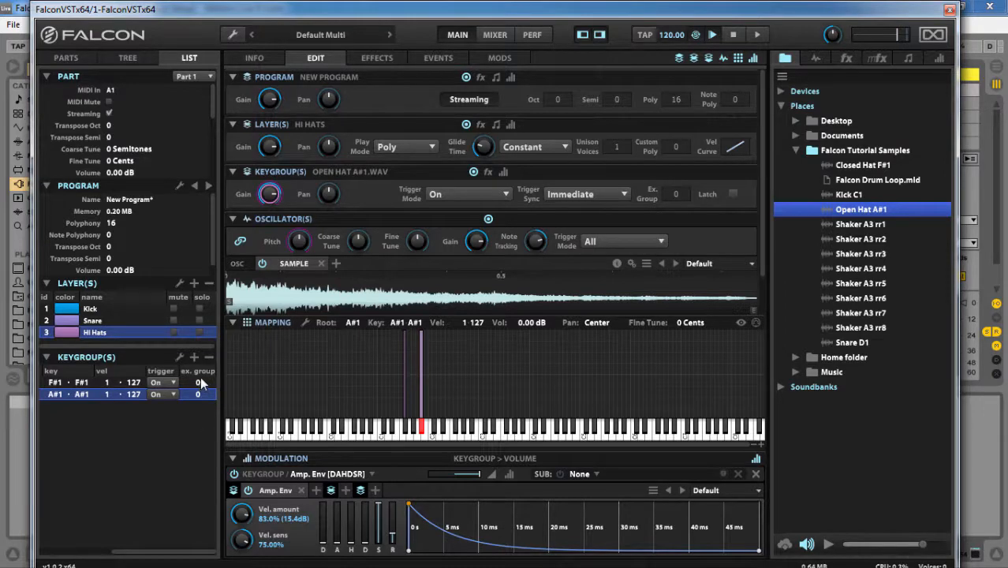
{"action": "left_click_drag", "start_coordinate": [200, 390], "coordinate": [200, 383]}
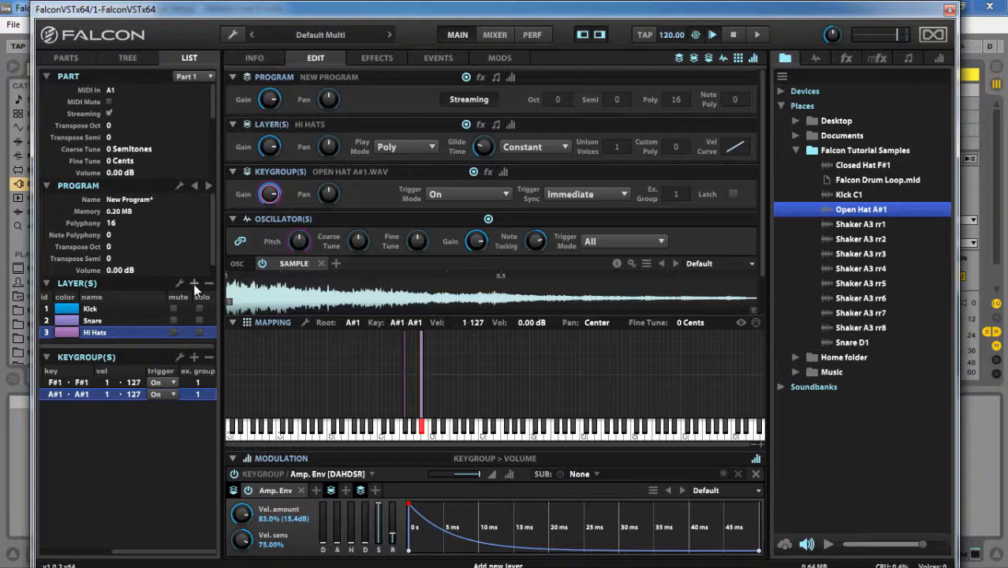
Add a fourth layer to the program and name it Shaker.
{"action": "left_click", "coordinate": [194, 282]}
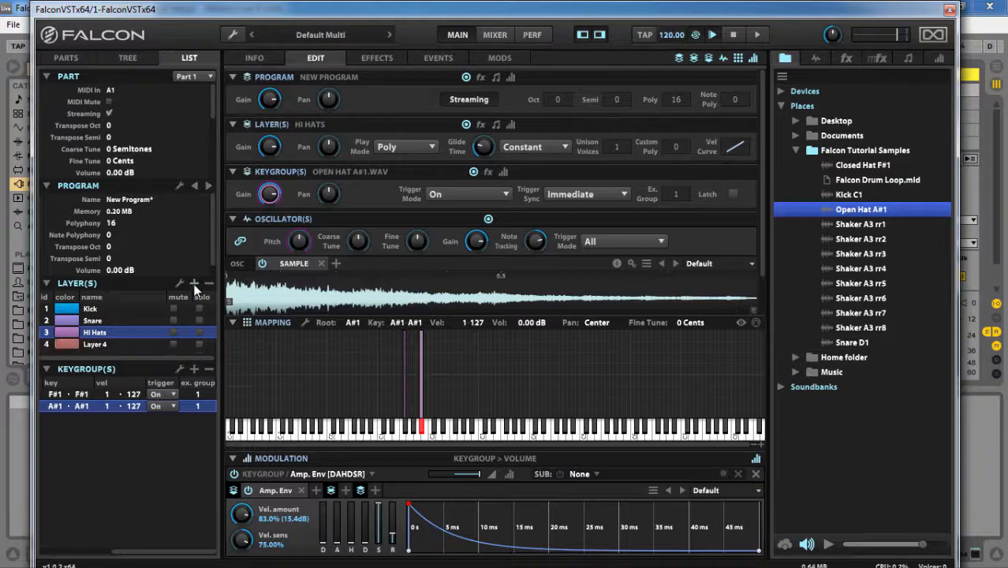
{"action": "left_click", "coordinate": [95, 346]}
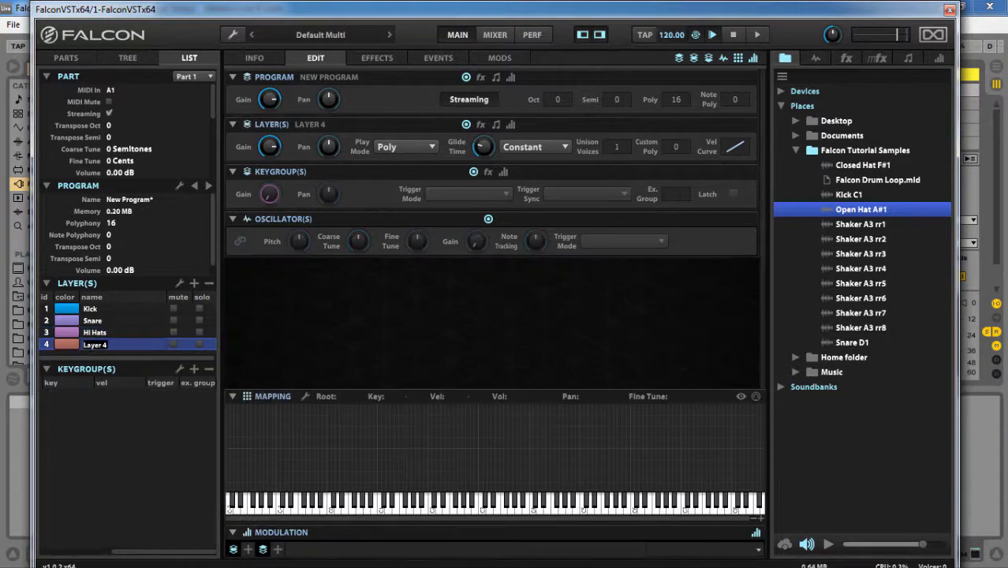
{"action": "type", "text": "Shaker"}
{"action": "key", "text": "Return"}
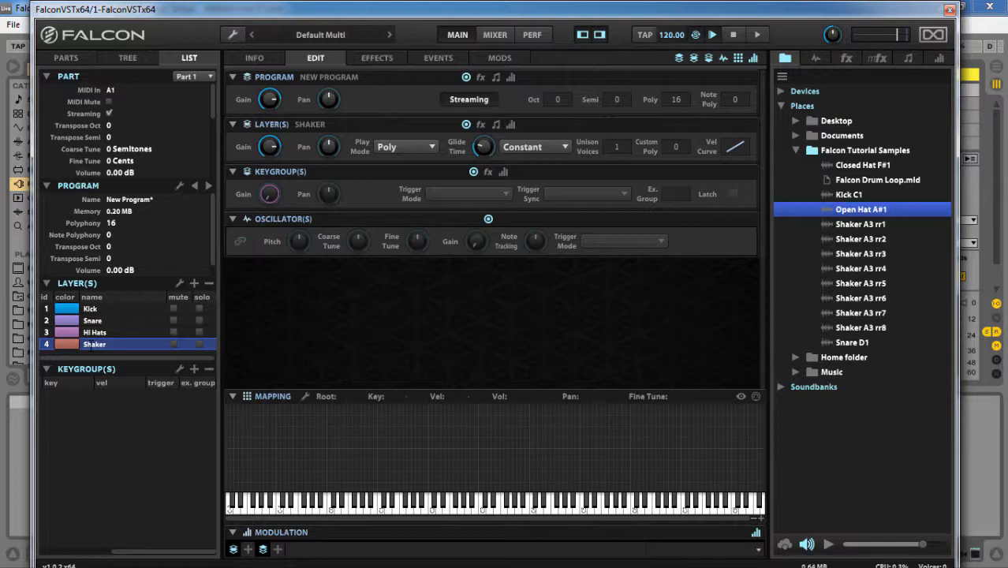
Map the samples Shaker A3 rr1 to rr8 into the Shaker layer using the NoteName RoundRobin mapping method.
{"action": "left_click", "coordinate": [852, 225]}
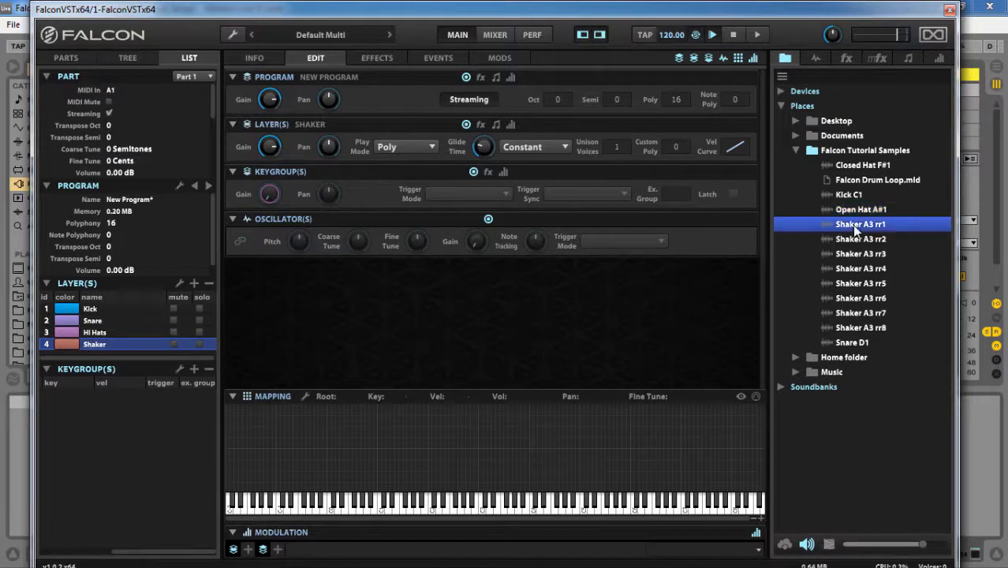
{"action": "left_click", "coordinate": [864, 329], "text": "shift"}
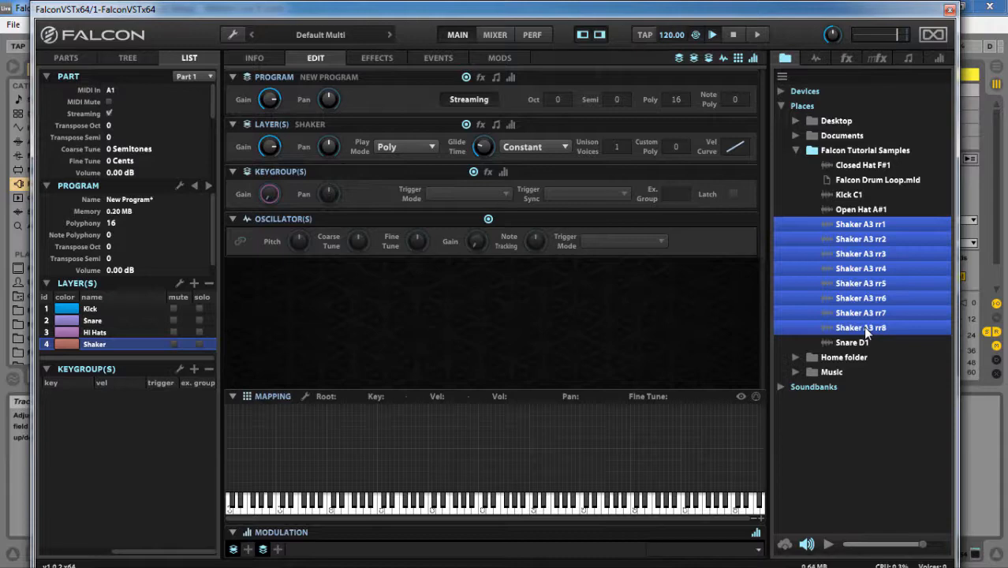
{"action": "left_click_drag", "start_coordinate": [863, 326], "coordinate": [516, 510]}
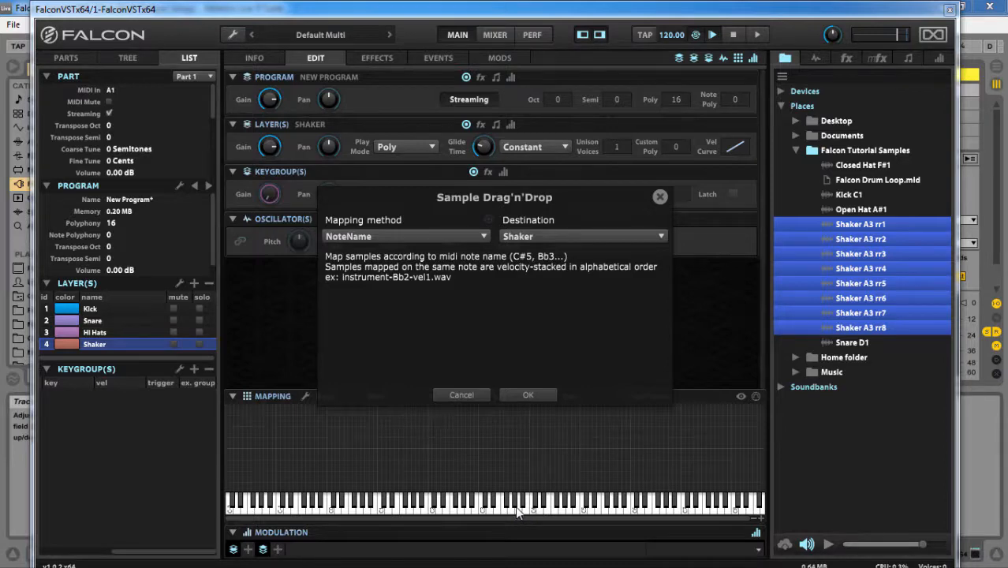
{"action": "left_click", "coordinate": [478, 236]}
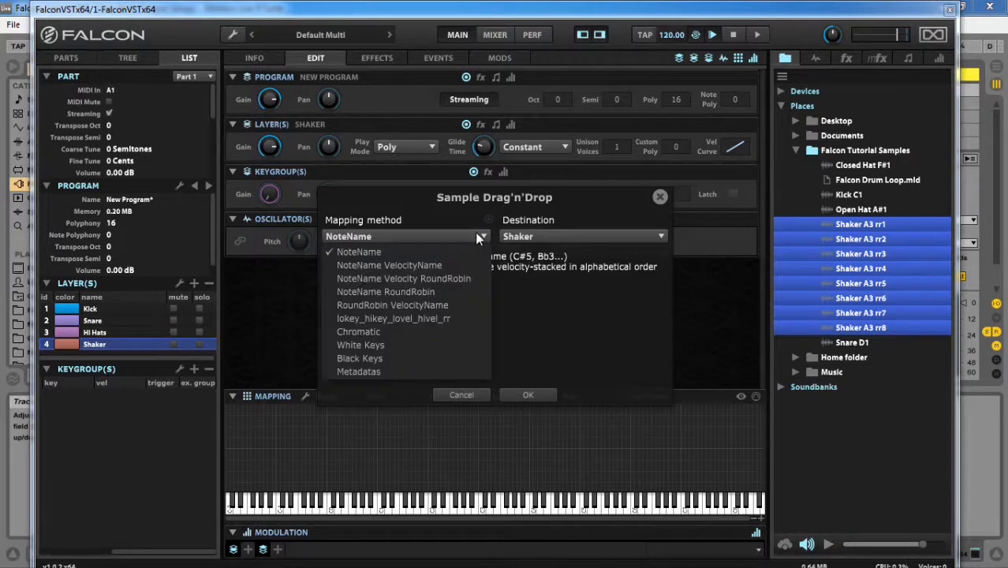
{"action": "left_click", "coordinate": [381, 292]}
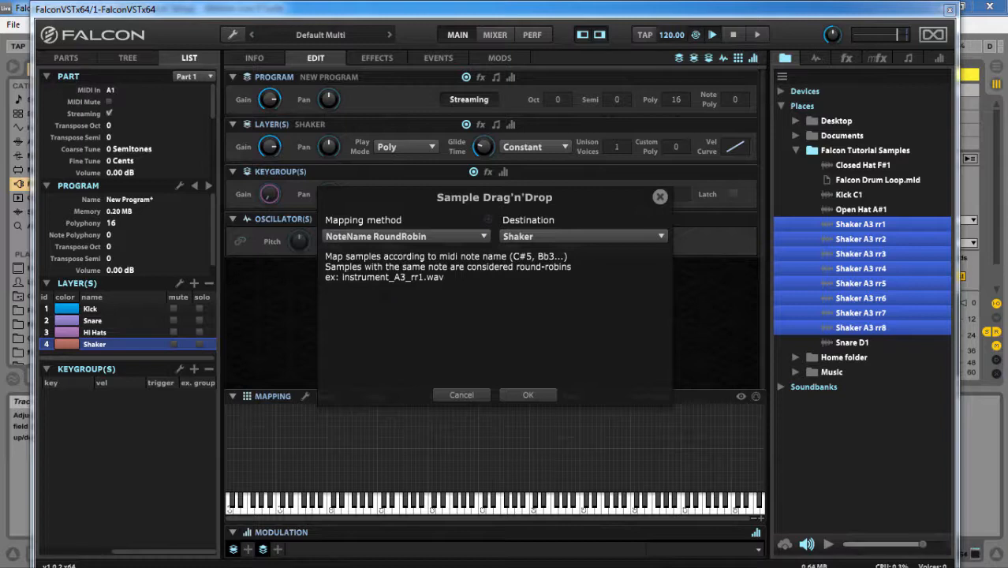
{"action": "left_click", "coordinate": [659, 236]}
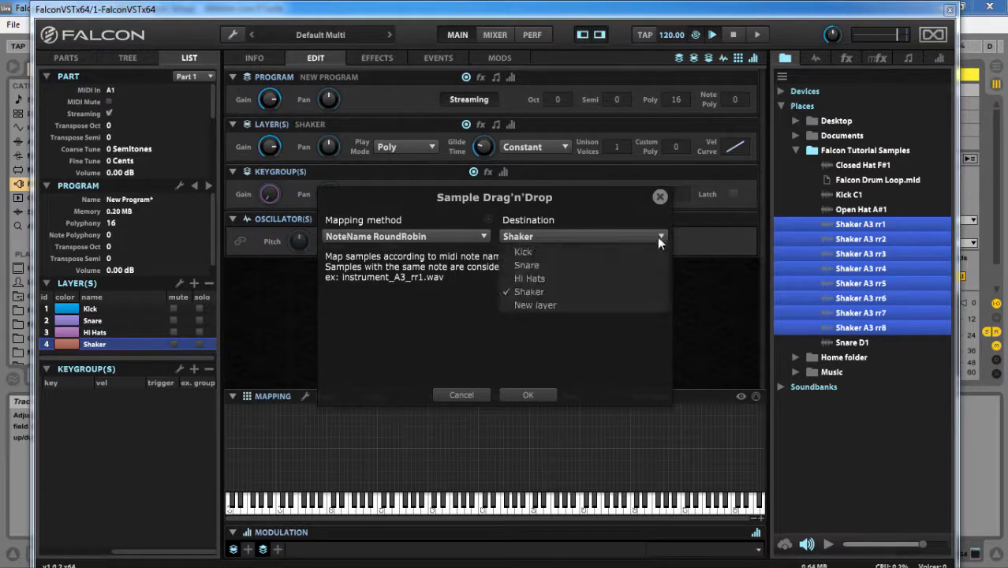
{"action": "left_click", "coordinate": [580, 292]}
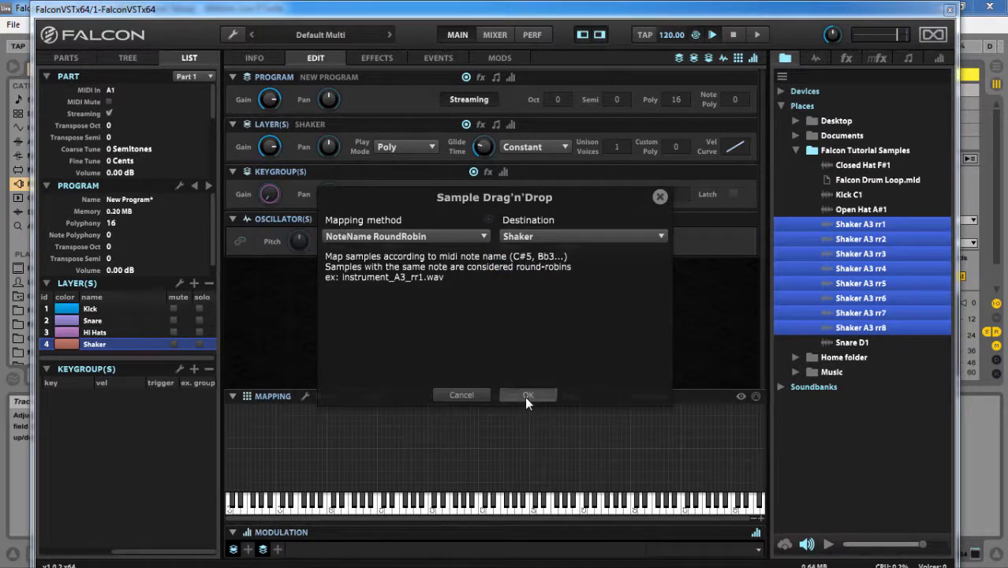
{"action": "left_click", "coordinate": [525, 396]}
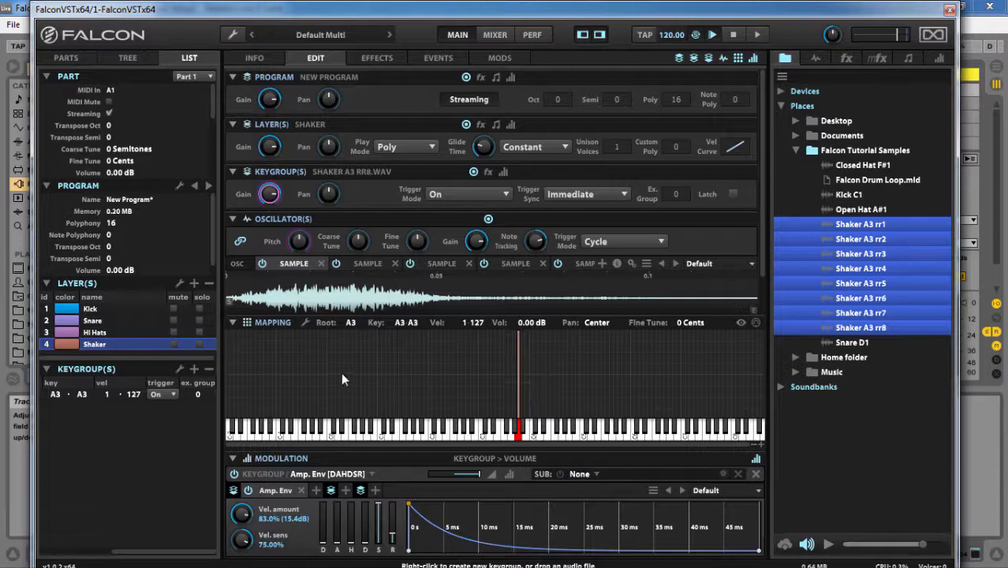
Look through the second, third and fourth sample oscillators of the shaker keygroup.
{"action": "left_click", "coordinate": [367, 264]}
{"action": "left_click", "coordinate": [442, 262]}
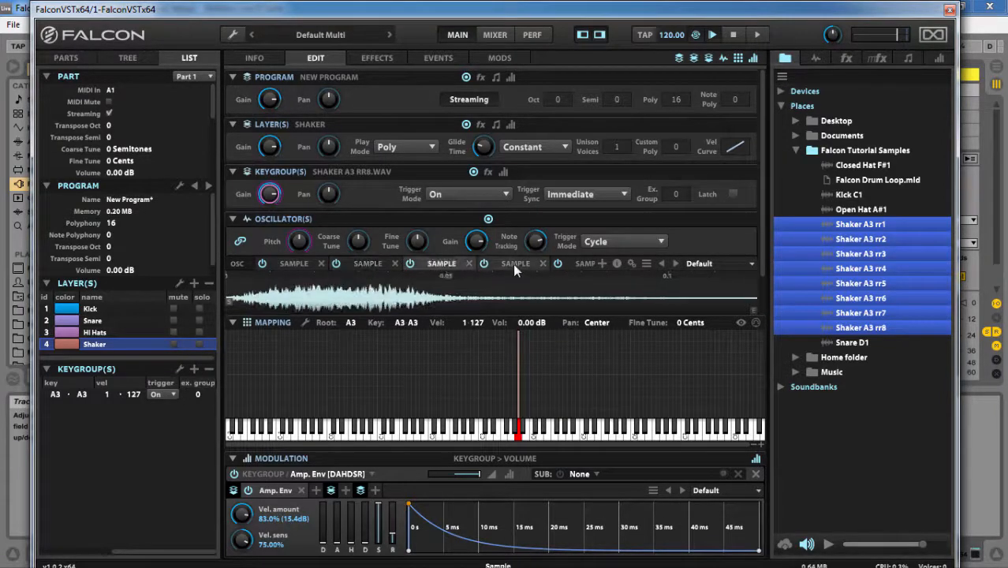
{"action": "left_click", "coordinate": [514, 264]}
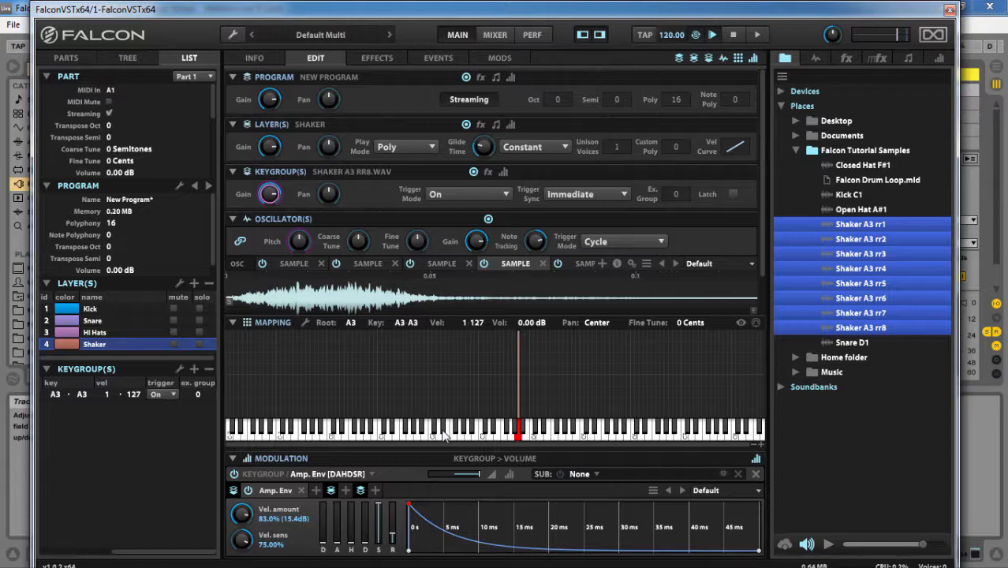
Save the program together with its samples as Multi Output Kit 4.
{"action": "left_click", "coordinate": [234, 33]}
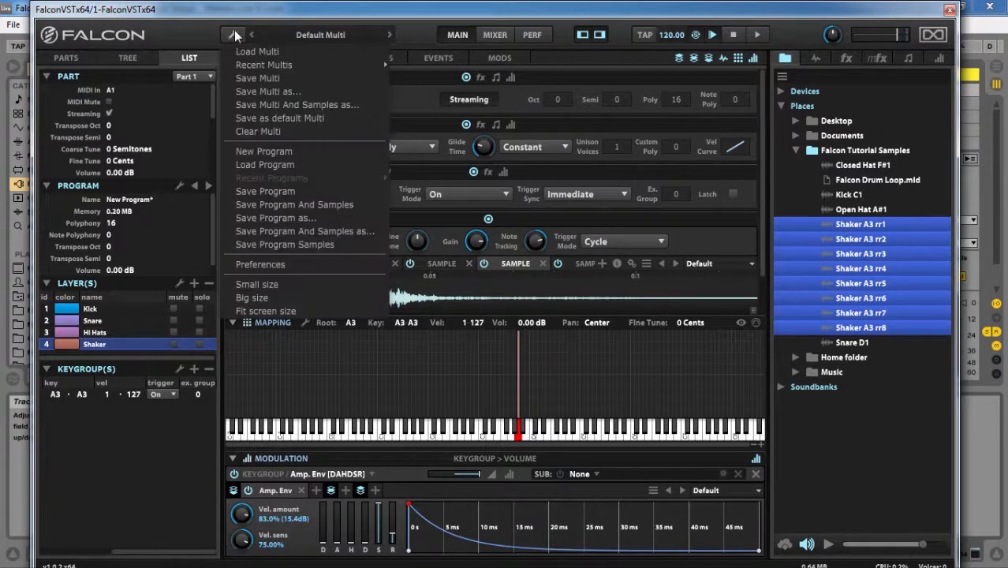
{"action": "left_click", "coordinate": [355, 231]}
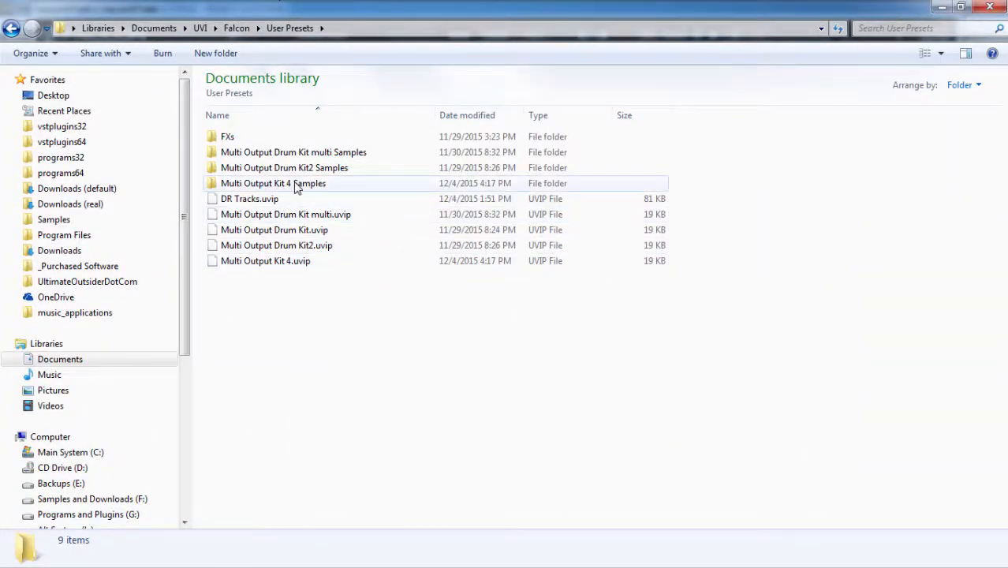
Examine the saved Multi Output Kit 4.uvip file and the contents of its samples folder in Windows Explorer.
{"action": "left_click", "coordinate": [254, 263]}
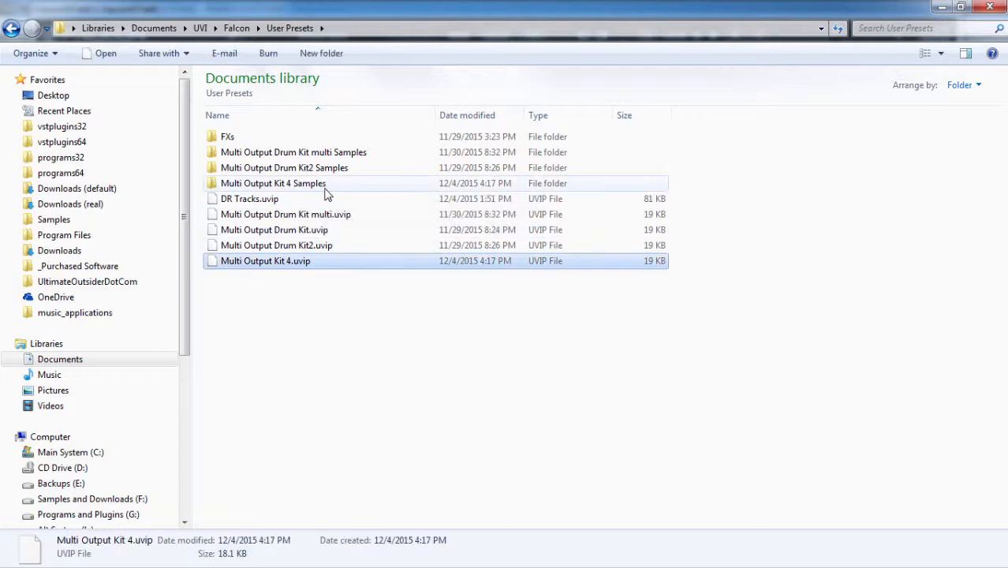
{"action": "double_click", "coordinate": [324, 188]}
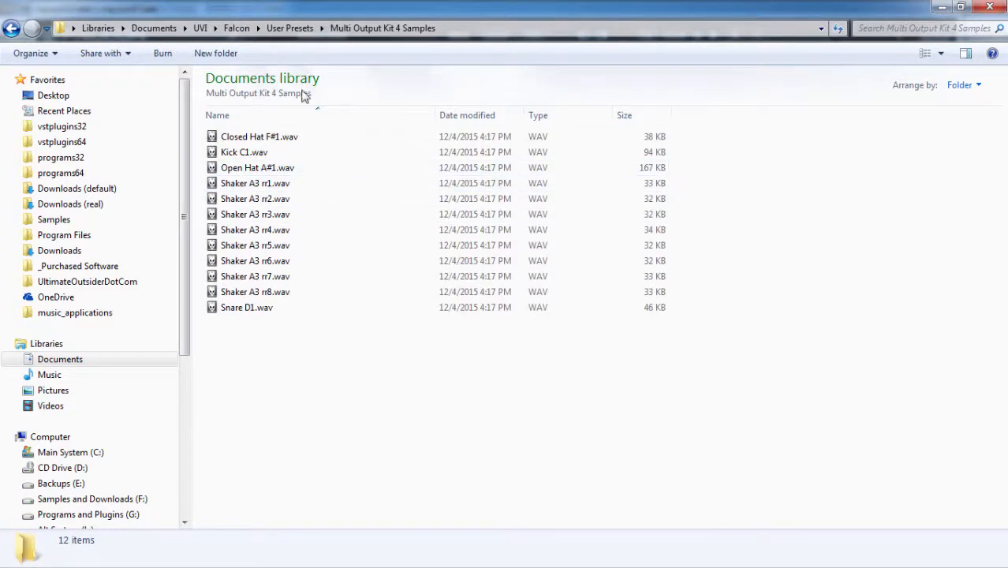
{"action": "left_click", "coordinate": [990, 10]}
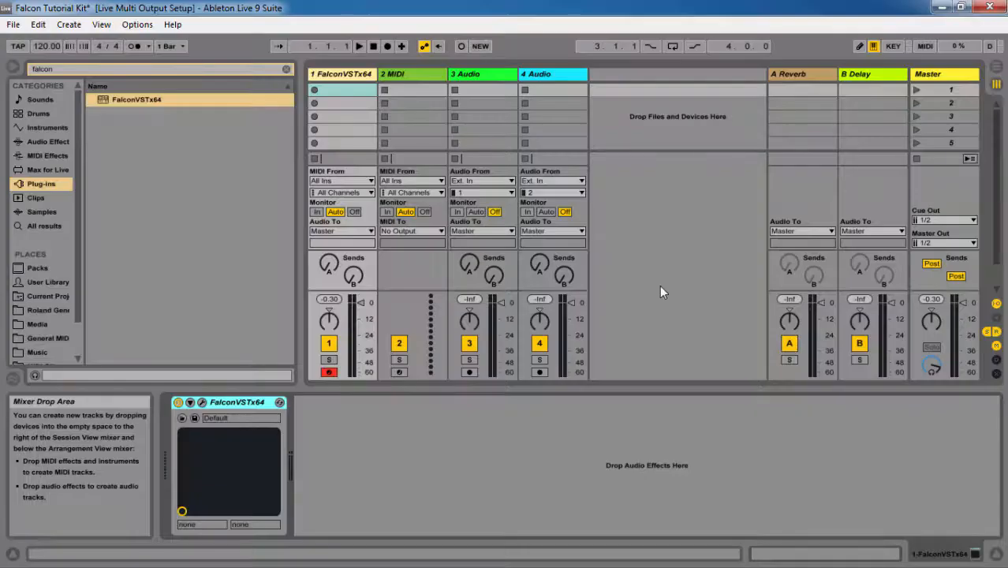
Delete the two audio tracks from the Ableton Live set in Arrangement View.
{"action": "key", "text": "Tab"}
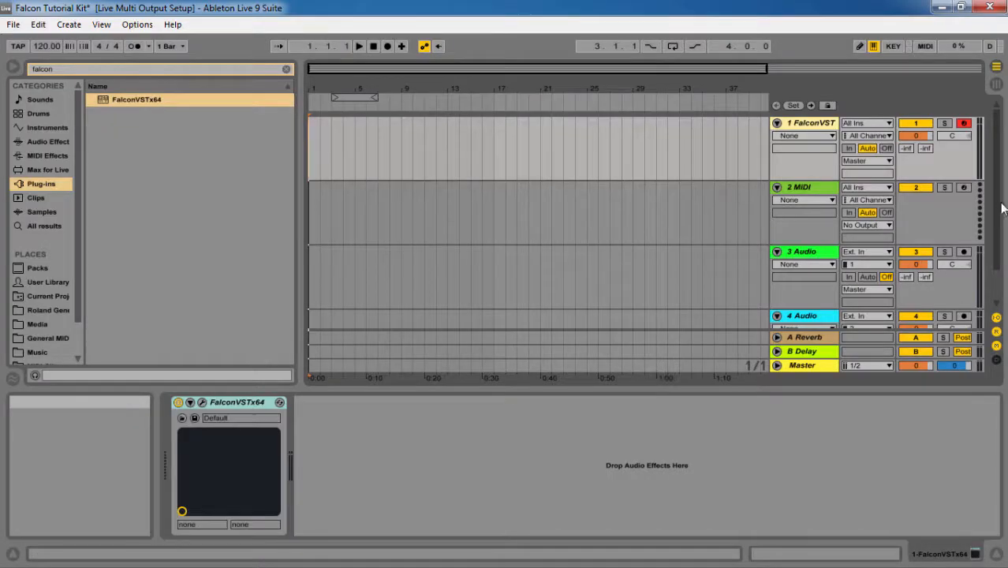
{"action": "scroll", "coordinate": [999, 243], "scroll_direction": "down", "scroll_amount": 2}
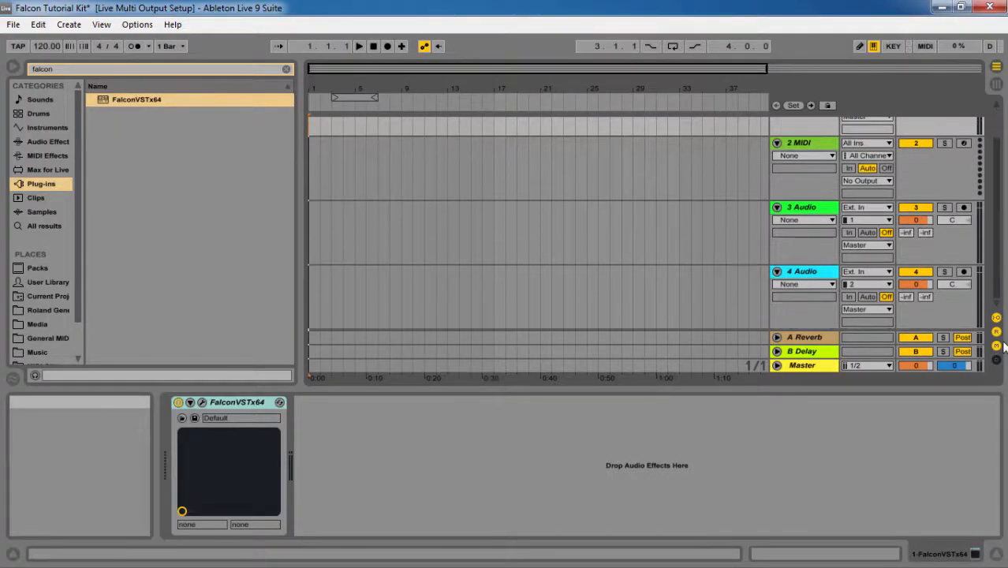
{"action": "right_click", "coordinate": [939, 307]}
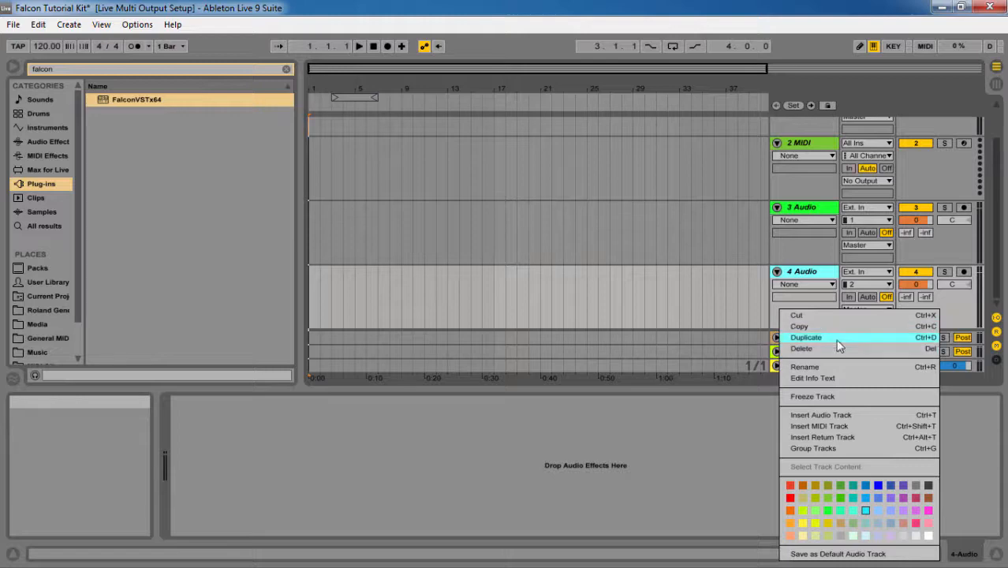
{"action": "left_click", "coordinate": [834, 347]}
{"action": "right_click", "coordinate": [945, 288]}
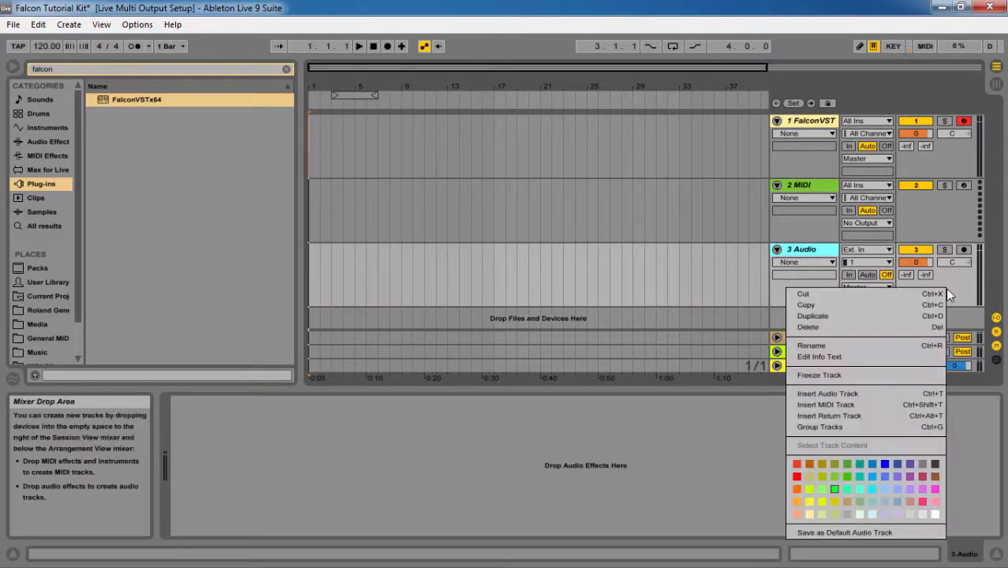
{"action": "left_click", "coordinate": [851, 327]}
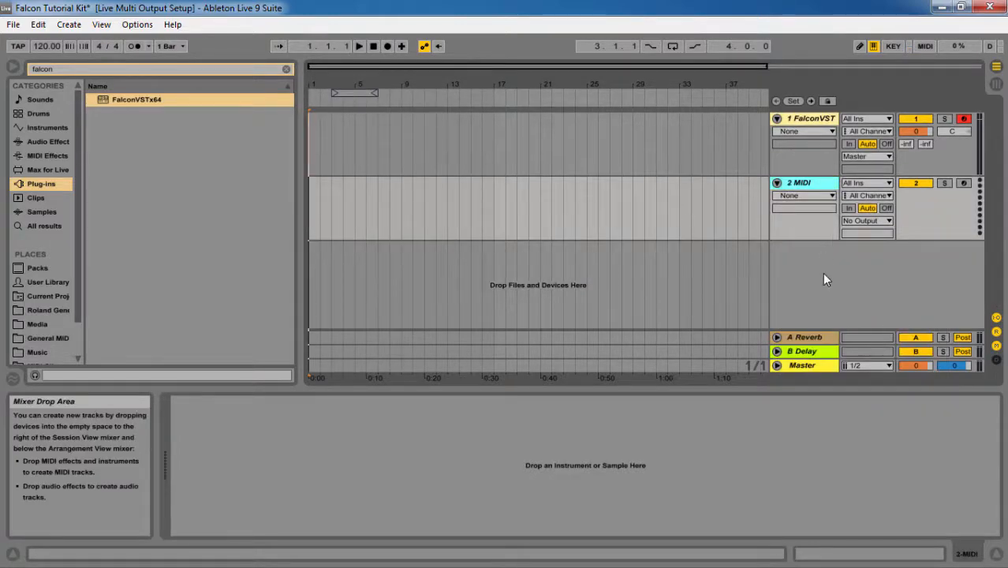
Insert additional MIDI tracks below the existing MIDI track and collapse the MIDI tracks to minimum height.
{"action": "right_click", "coordinate": [810, 258]}
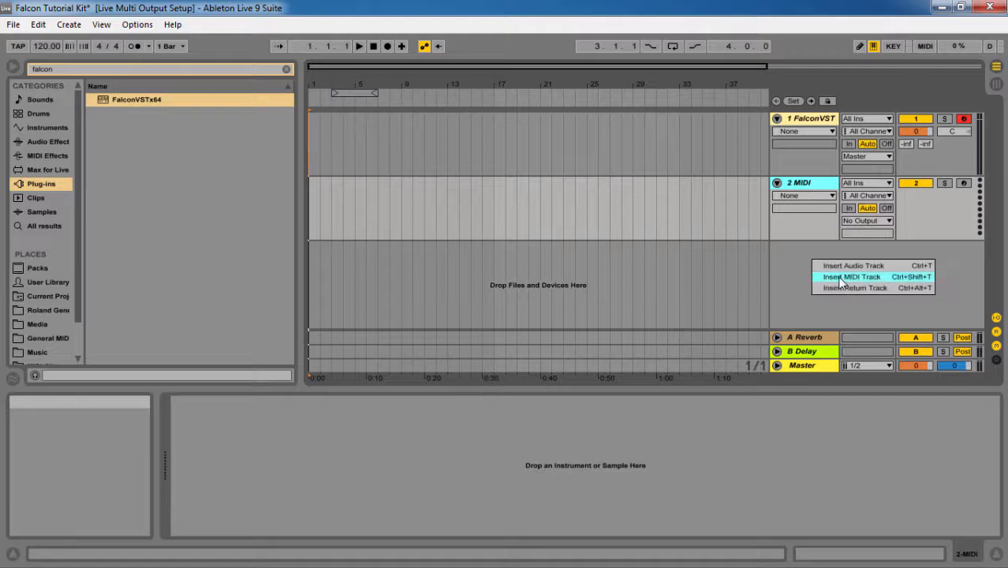
{"action": "left_click", "coordinate": [842, 278]}
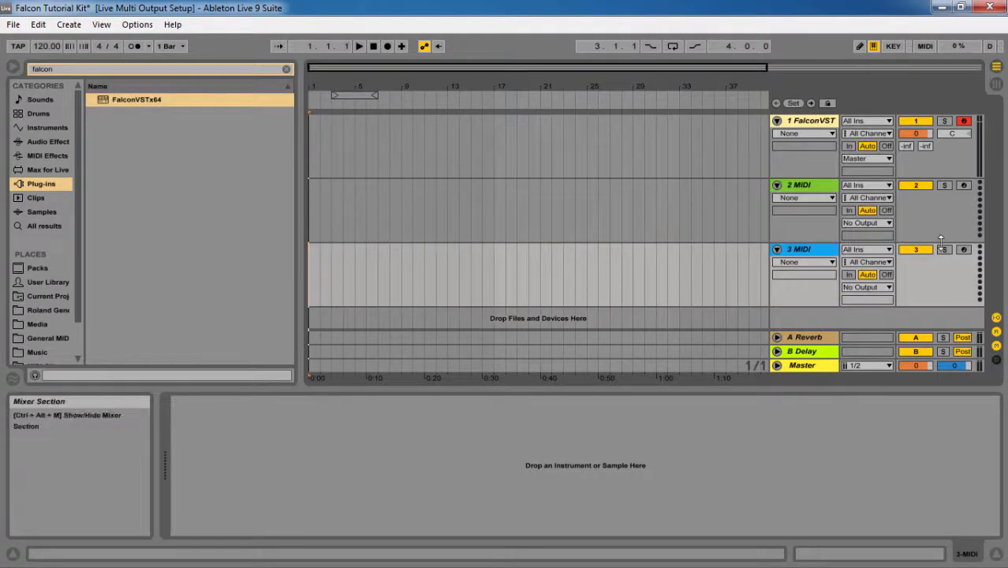
{"action": "left_click_drag", "start_coordinate": [941, 239], "coordinate": [939, 184]}
{"action": "left_click_drag", "start_coordinate": [940, 255], "coordinate": [935, 197]}
{"action": "right_click", "coordinate": [903, 250]}
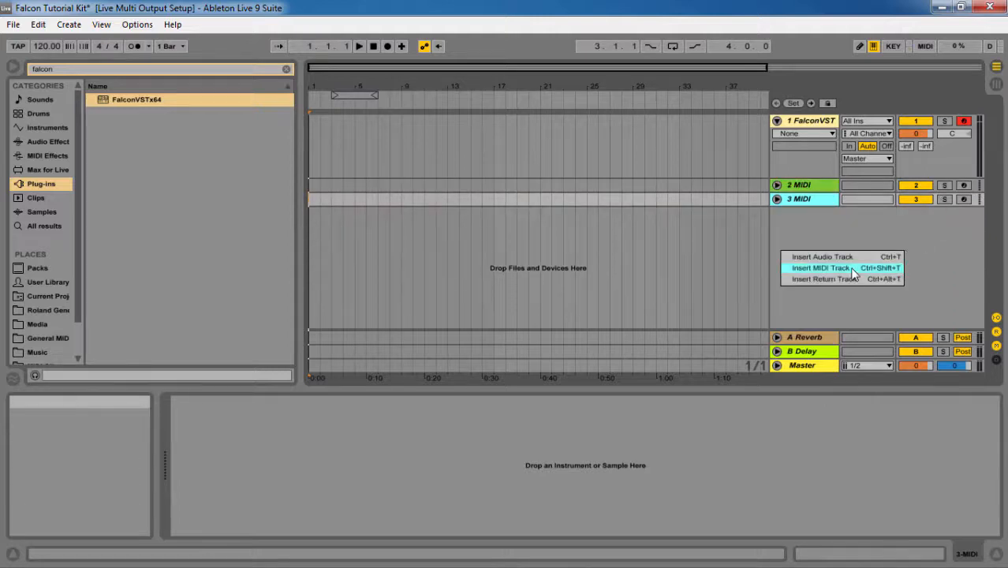
{"action": "left_click", "coordinate": [821, 268]}
{"action": "left_click_drag", "start_coordinate": [941, 268], "coordinate": [940, 241]}
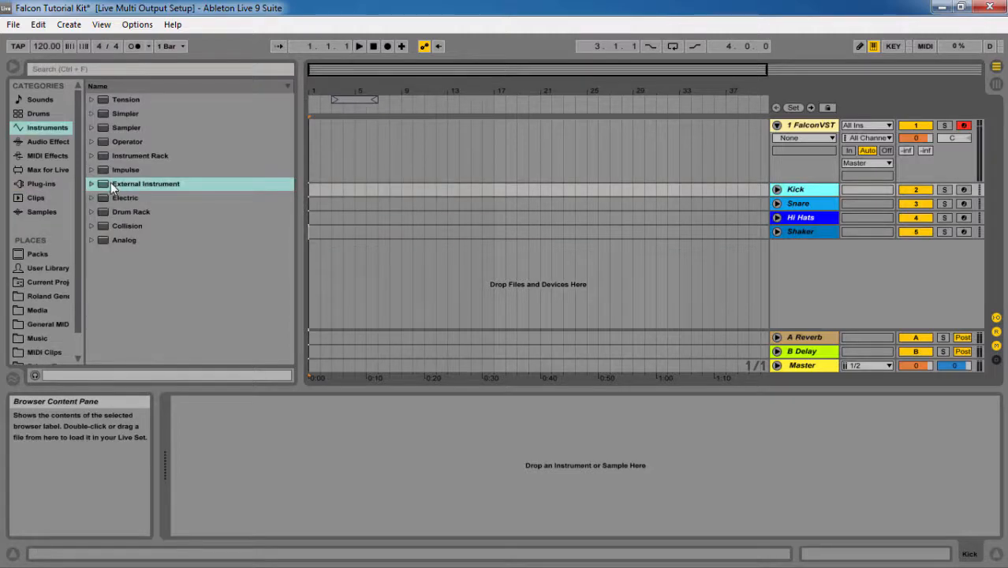
Add an External Instrument device to the Kick track and route its MIDI output to Falcon.
{"action": "left_click_drag", "start_coordinate": [110, 183], "coordinate": [302, 417]}
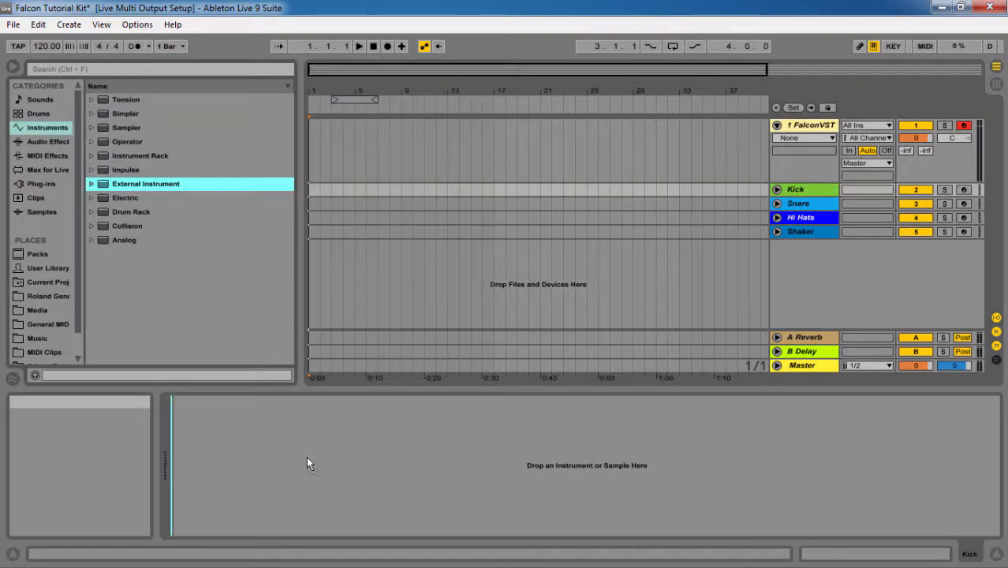
{"action": "left_click_drag", "start_coordinate": [306, 456], "coordinate": [306, 456]}
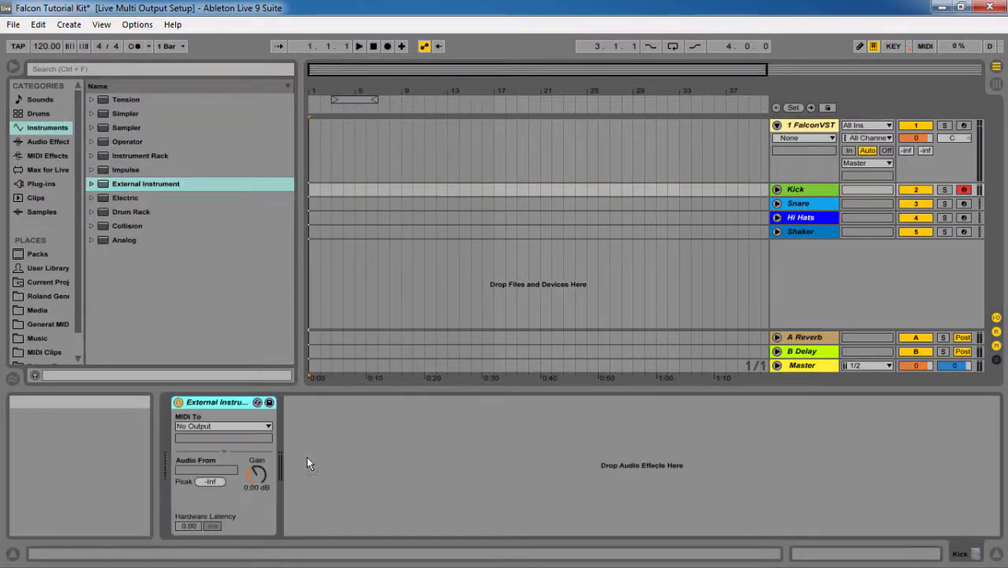
{"action": "left_click", "coordinate": [257, 426]}
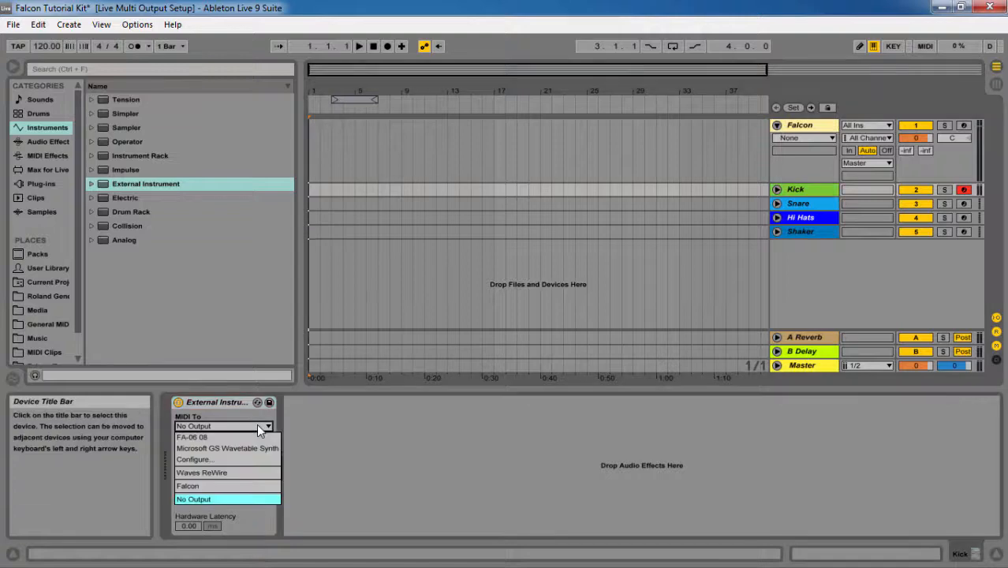
{"action": "left_click", "coordinate": [189, 487]}
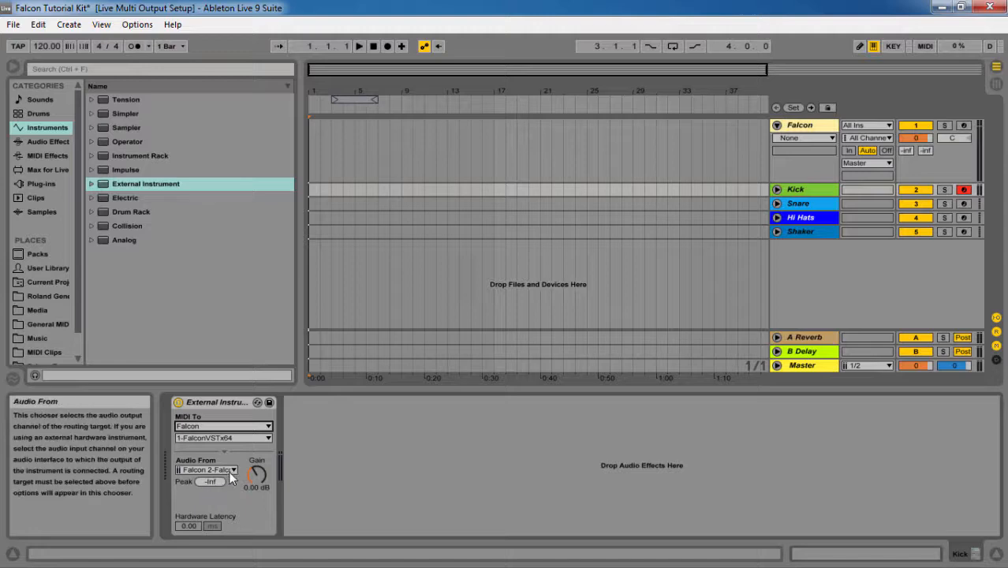
Set the audio input of the Kick track's External Instrument to Falcon 2.
{"action": "left_click", "coordinate": [232, 471]}
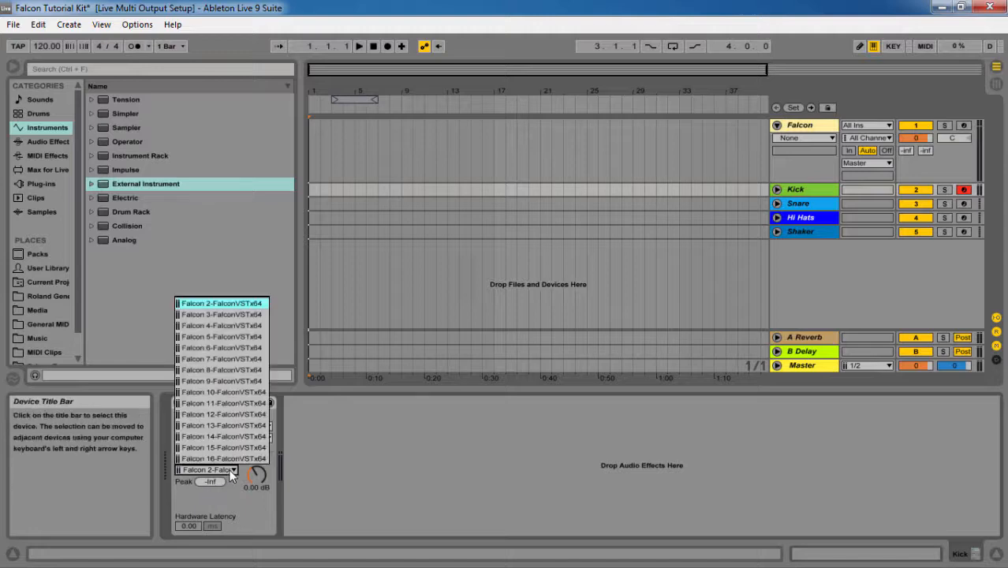
{"action": "left_click", "coordinate": [242, 310]}
Add an External Instrument to the Snare track, routing its MIDI to Falcon and taking its audio from Falcon 3.
{"action": "key", "text": "Down"}
{"action": "left_click_drag", "start_coordinate": [150, 185], "coordinate": [268, 451]}
{"action": "left_click", "coordinate": [257, 426]}
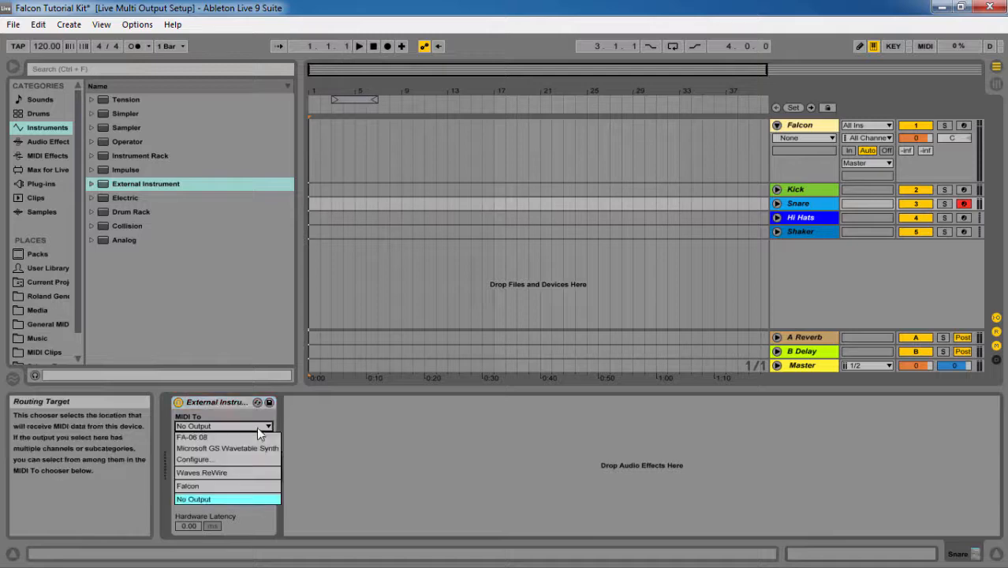
{"action": "left_click", "coordinate": [179, 486]}
{"action": "left_click", "coordinate": [209, 470]}
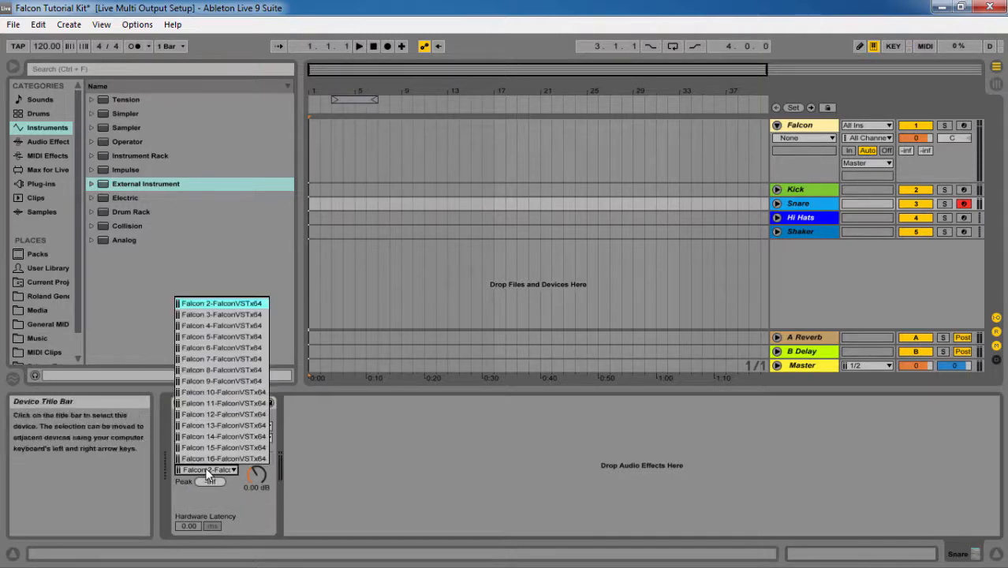
{"action": "left_click", "coordinate": [235, 323]}
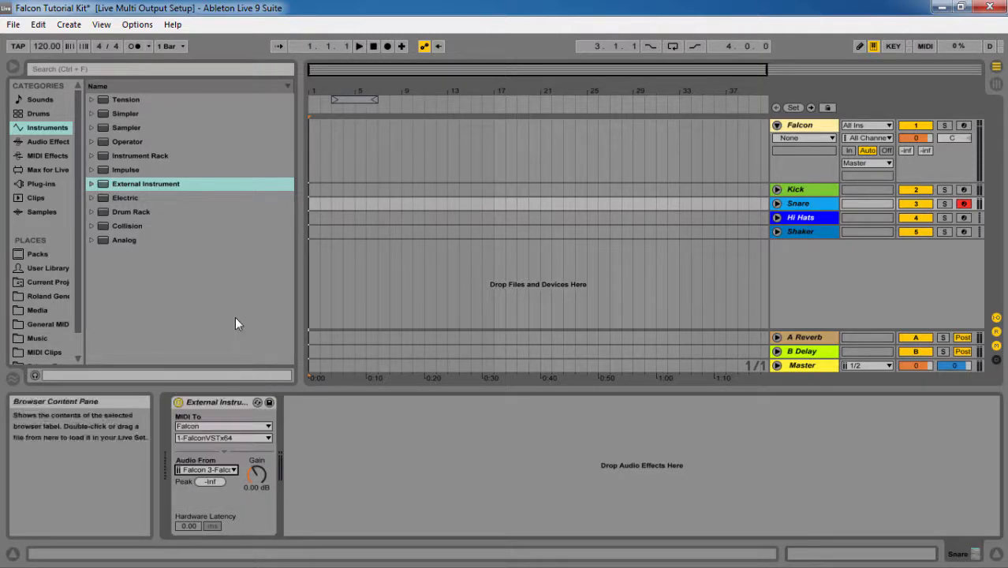
Add an External Instrument device to the Hi Hats track.
{"action": "left_click", "coordinate": [827, 220]}
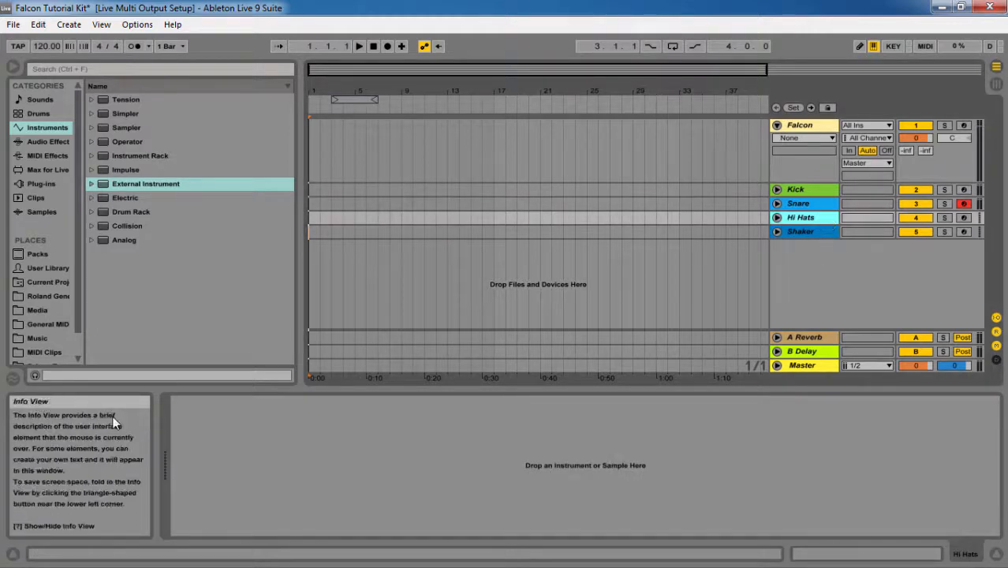
{"action": "left_click_drag", "start_coordinate": [104, 185], "coordinate": [213, 426]}
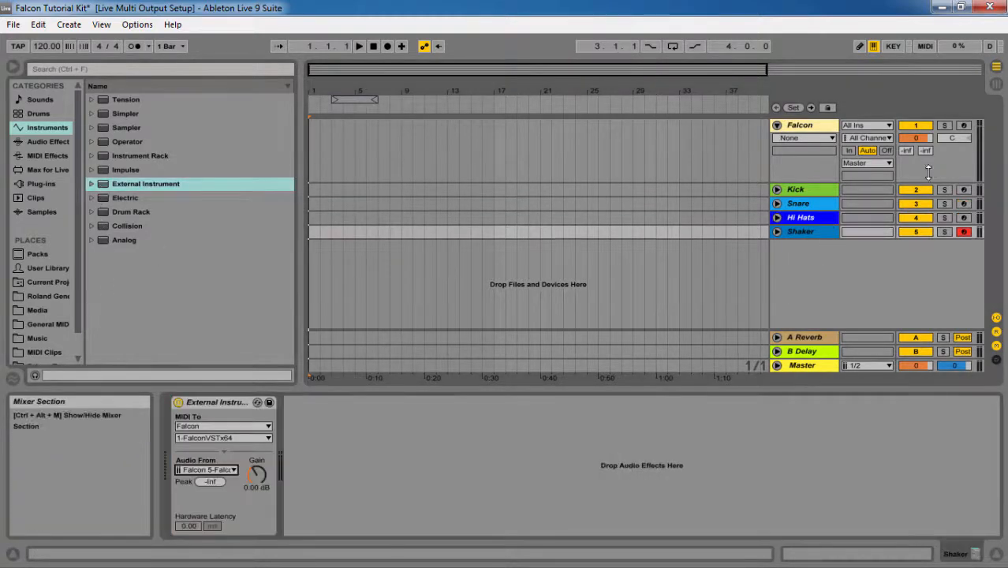
Arm the Falcon track for recording and show the output column in Falcon's layer list.
{"action": "left_click", "coordinate": [981, 134]}
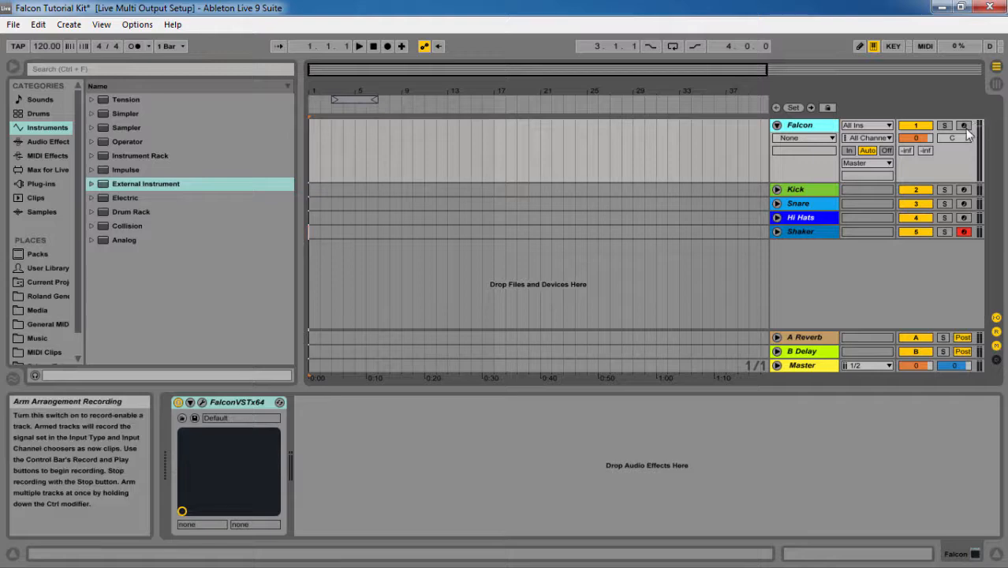
{"action": "left_click", "coordinate": [964, 127]}
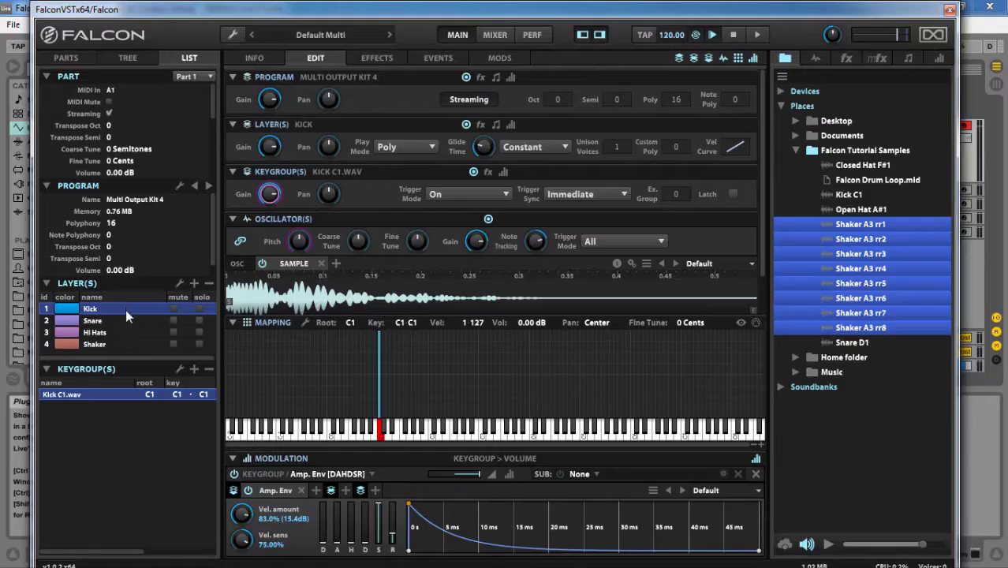
{"action": "left_click_drag", "start_coordinate": [92, 357], "coordinate": [153, 358]}
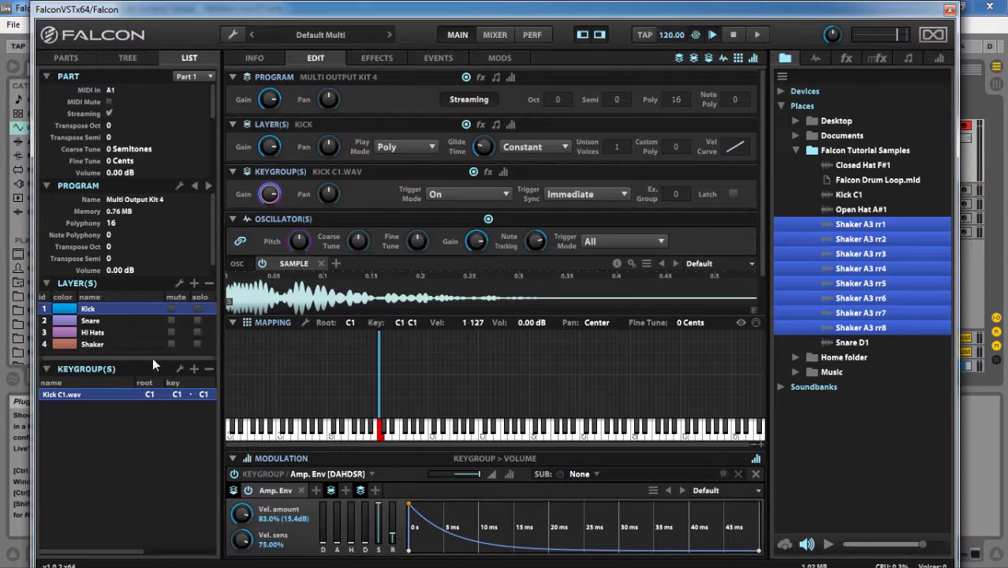
{"action": "right_click", "coordinate": [202, 295]}
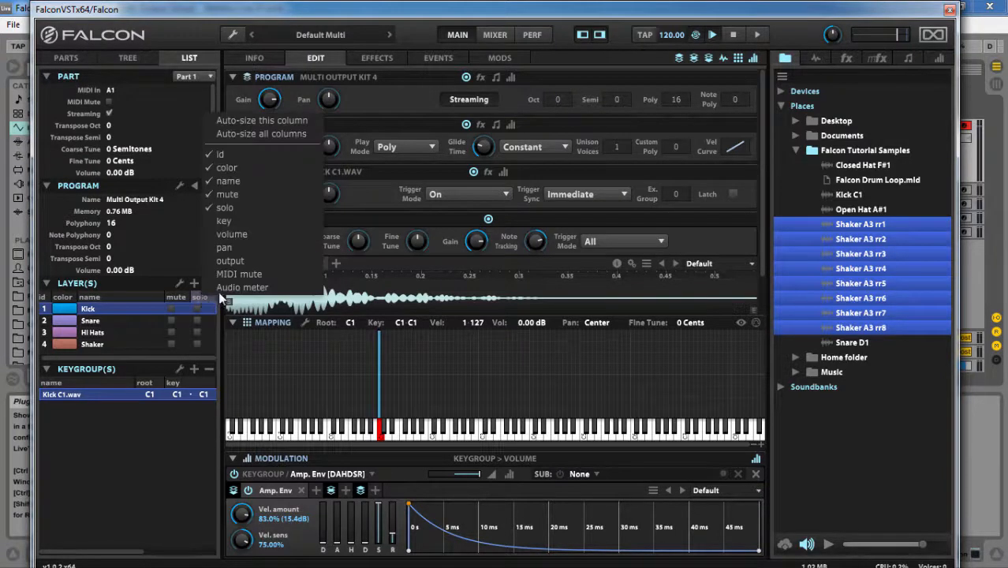
{"action": "left_click", "coordinate": [235, 262]}
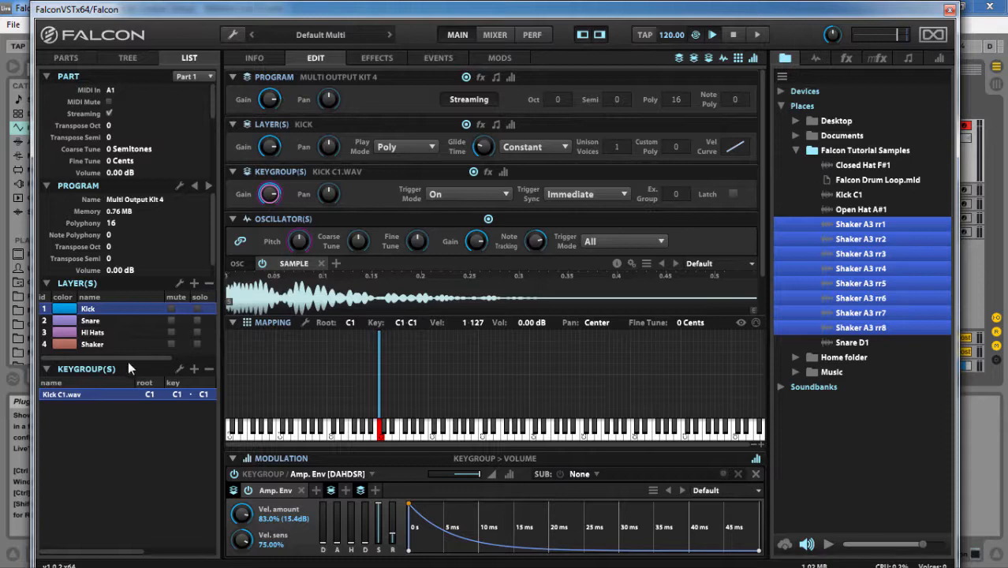
{"action": "mouse_move", "coordinate": [125, 359]}
{"action": "left_mouse_down"}
{"action": "mouse_move", "coordinate": [168, 356]}
{"action": "mouse_move", "coordinate": [129, 356]}
{"action": "left_mouse_up"}
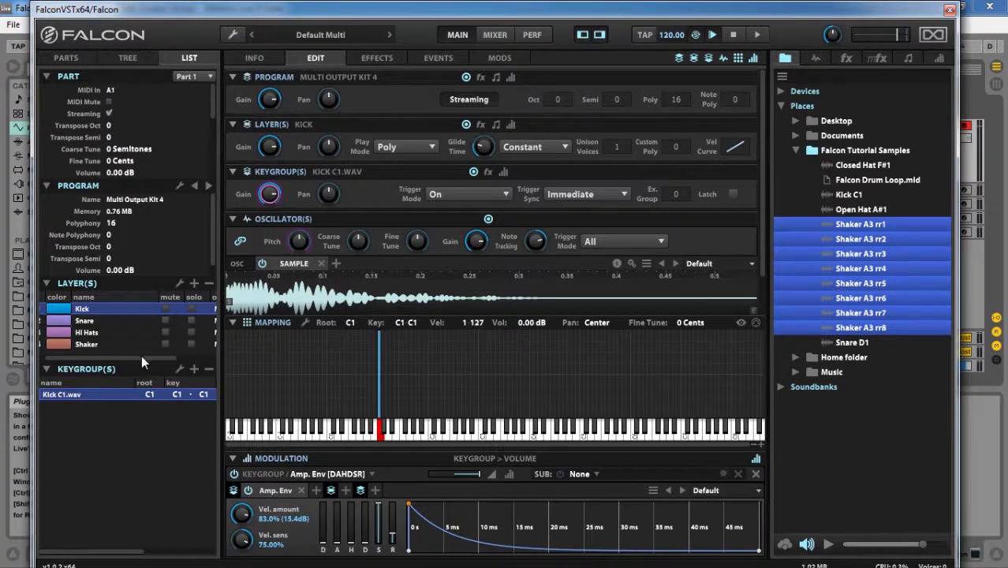
{"action": "left_click_drag", "start_coordinate": [141, 355], "coordinate": [163, 354]}
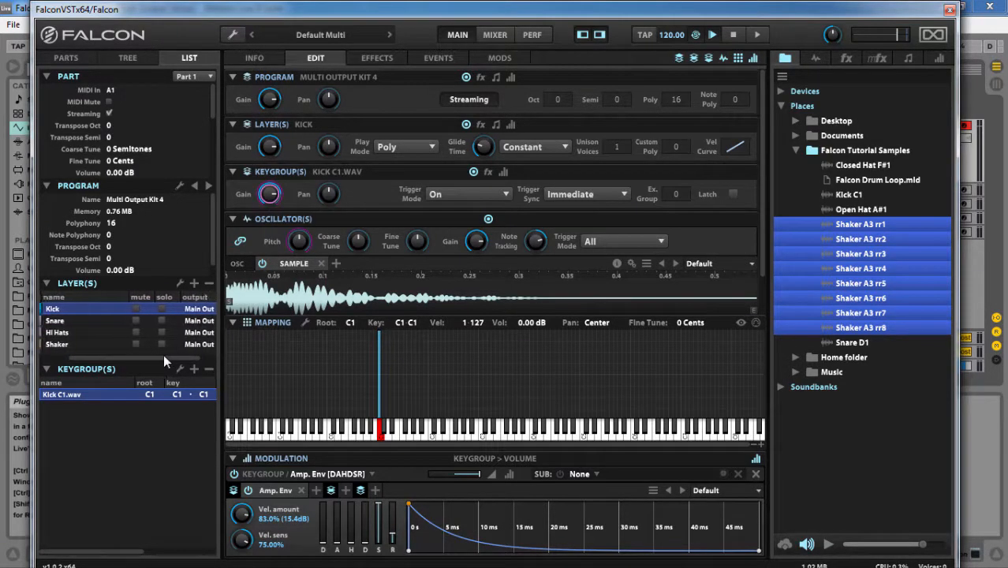
Assign separate Falcon outputs to the layers: Kick to Out 2, Snare to Out 3, Hi Hats to Out 4 and Shaker to Out 5.
{"action": "left_click", "coordinate": [200, 313]}
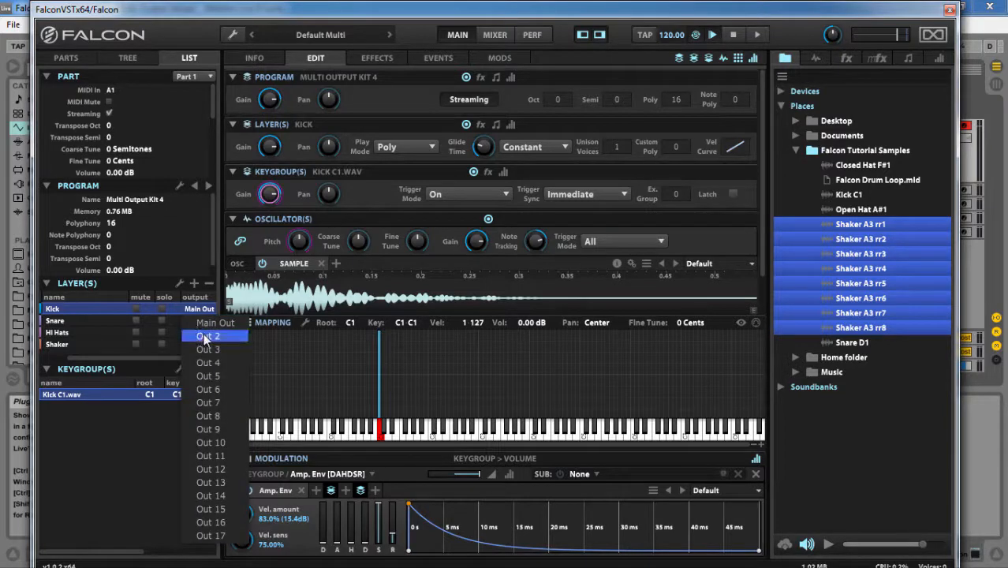
{"action": "left_click", "coordinate": [204, 338]}
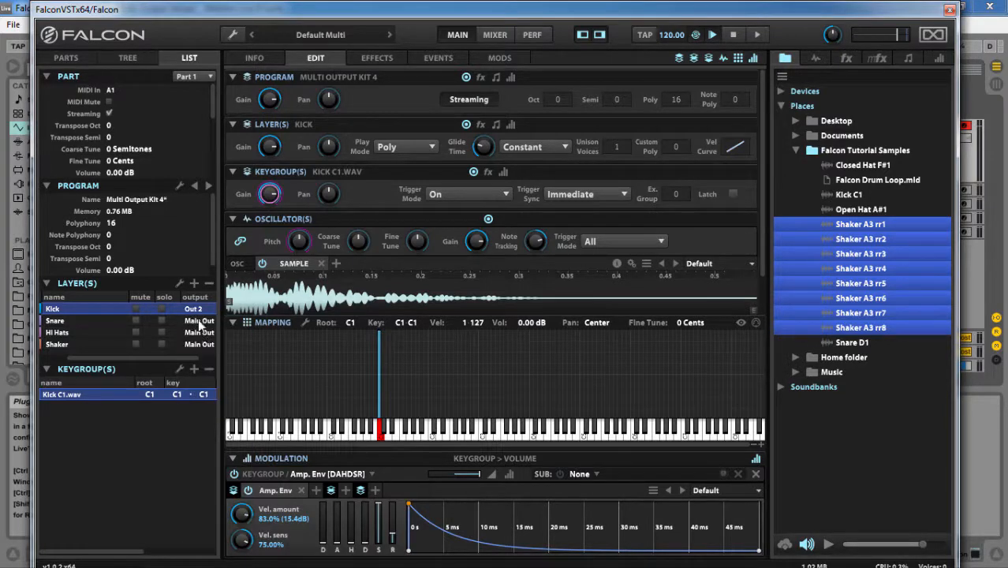
{"action": "left_click", "coordinate": [200, 321]}
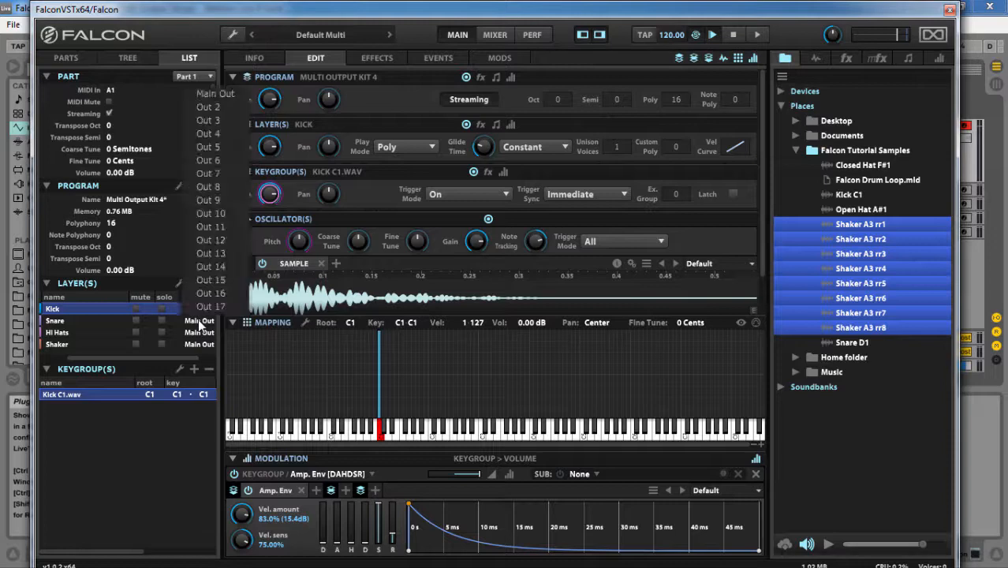
{"action": "left_click", "coordinate": [212, 121]}
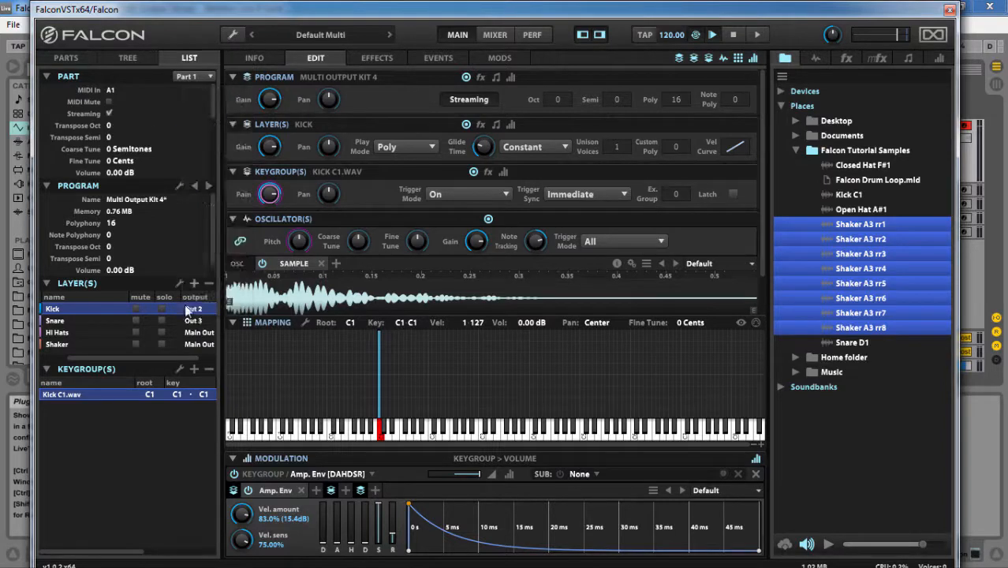
{"action": "left_click", "coordinate": [198, 337]}
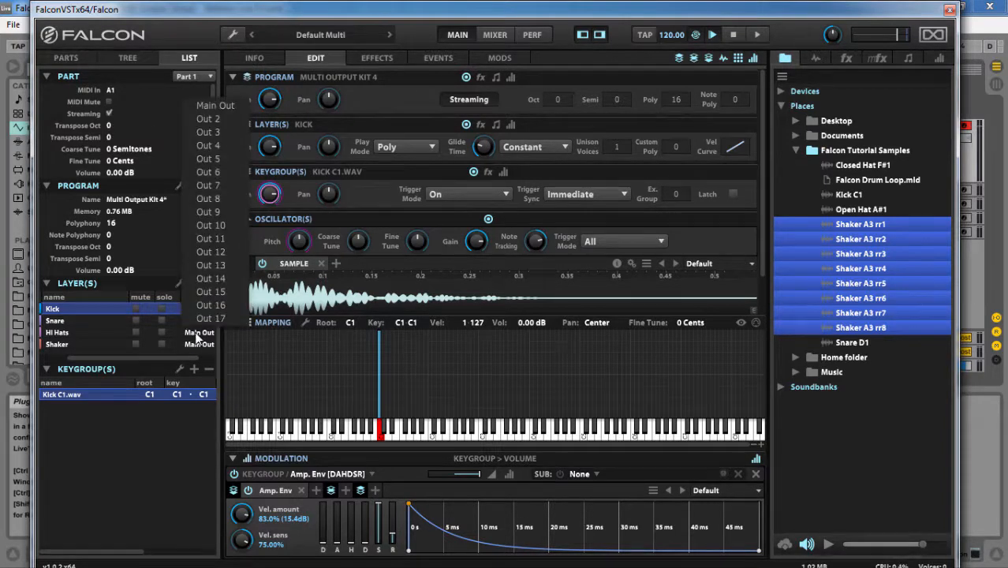
{"action": "left_click", "coordinate": [212, 146]}
{"action": "left_click", "coordinate": [188, 344]}
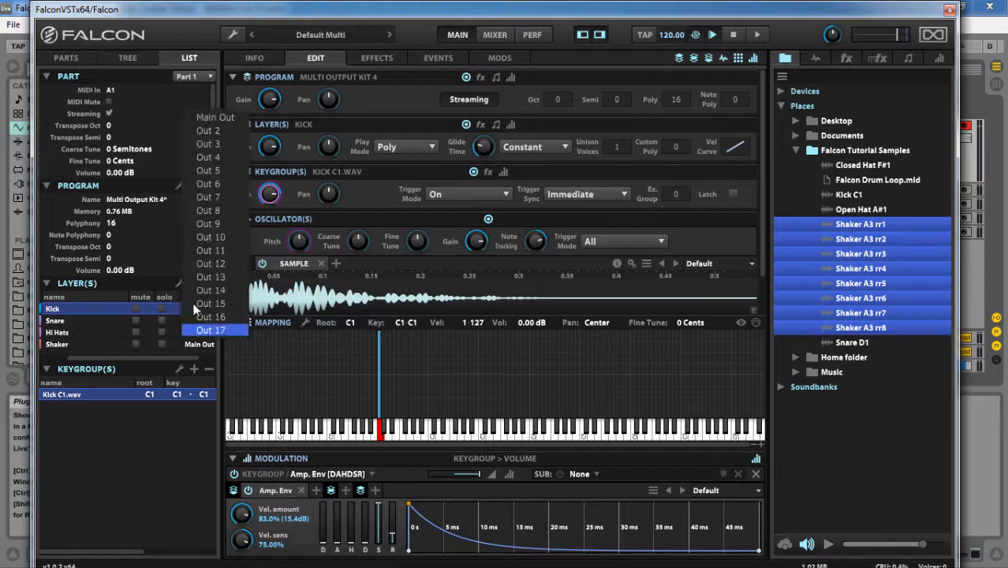
{"action": "left_click", "coordinate": [213, 171]}
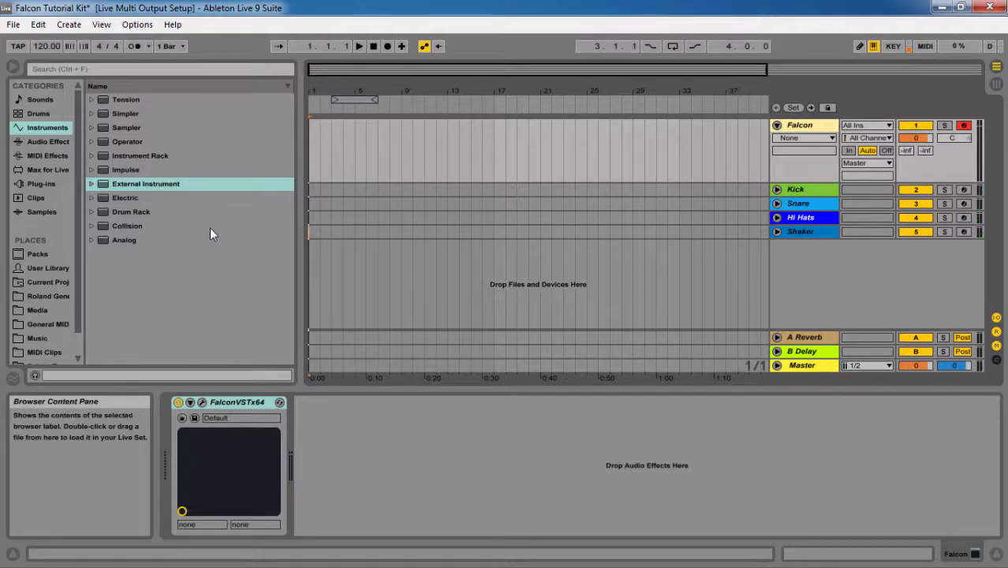
Place Falcon Drum Loop.mid from the tutorial samples folder on the Falcon track at bar 3, without importing its tempo and time signature.
{"action": "scroll", "coordinate": [79, 269], "scroll_direction": "down", "scroll_amount": 2}
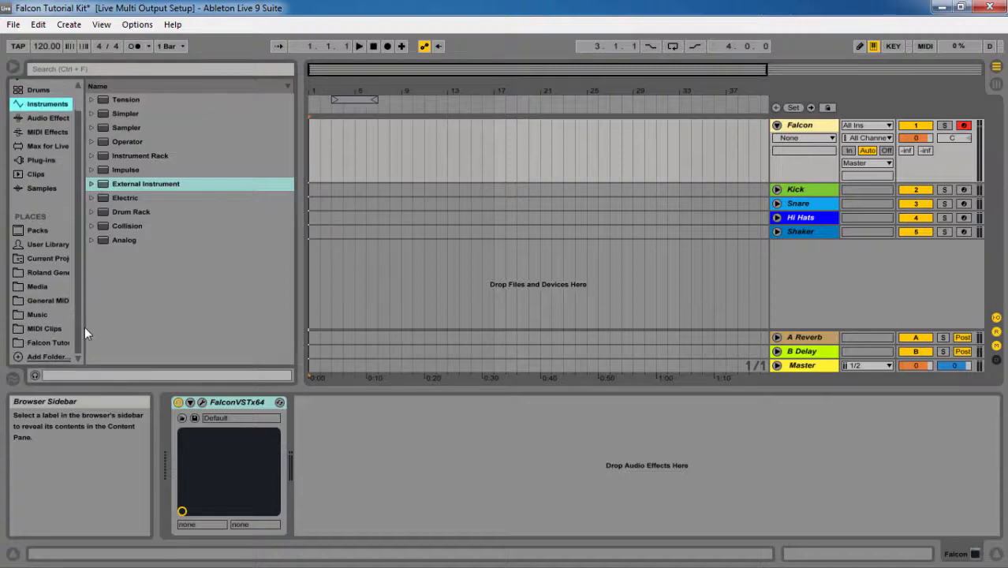
{"action": "left_click", "coordinate": [41, 342]}
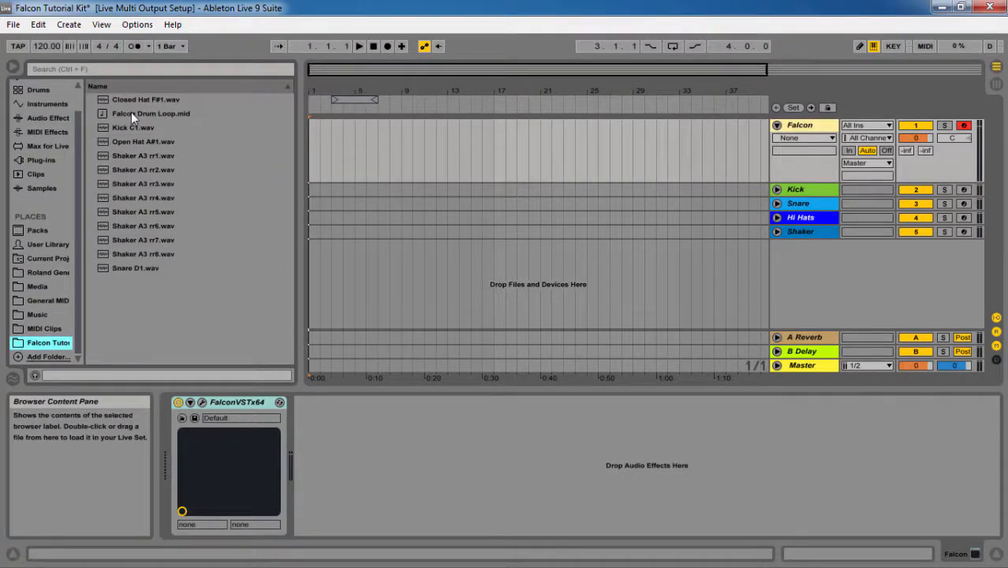
{"action": "mouse_move", "coordinate": [130, 113]}
{"action": "left_mouse_down"}
{"action": "mouse_move", "coordinate": [354, 130]}
{"action": "mouse_move", "coordinate": [329, 142]}
{"action": "left_mouse_up"}
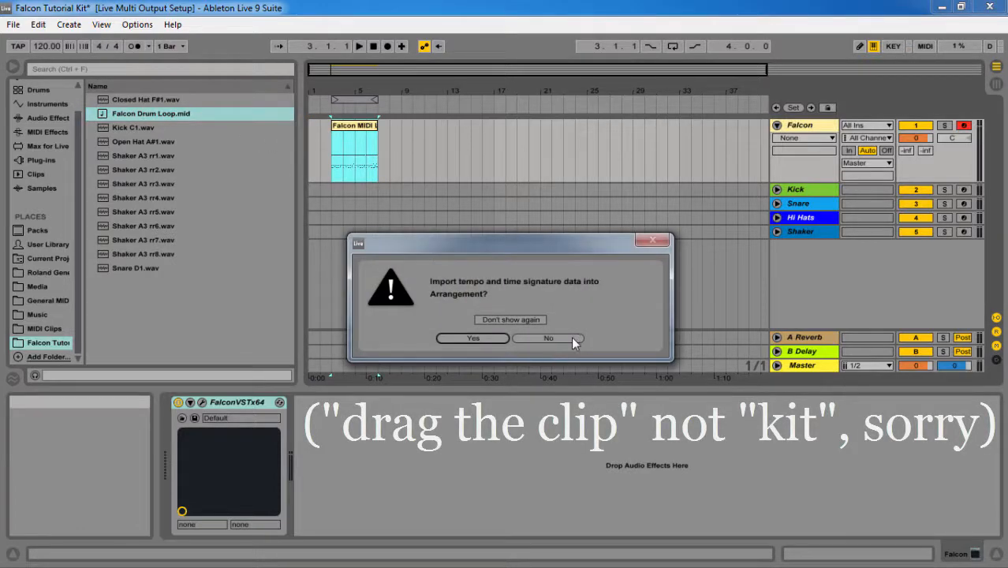
{"action": "left_click", "coordinate": [571, 338]}
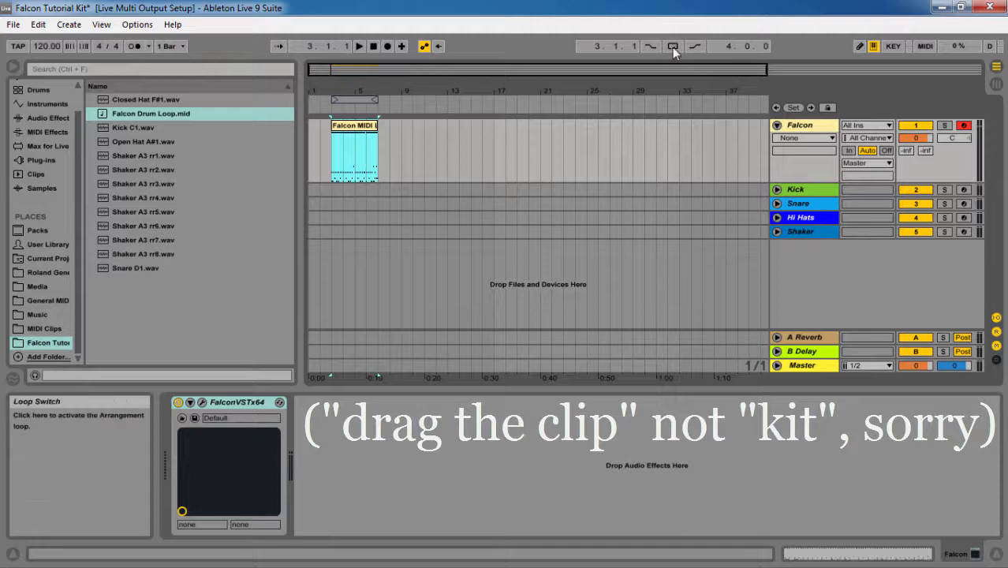
Loop the arrangement over the drum clip and play it to check the signal on the separate drum tracks.
{"action": "left_click_drag", "start_coordinate": [372, 90], "coordinate": [371, 120]}
{"action": "left_click", "coordinate": [358, 46]}
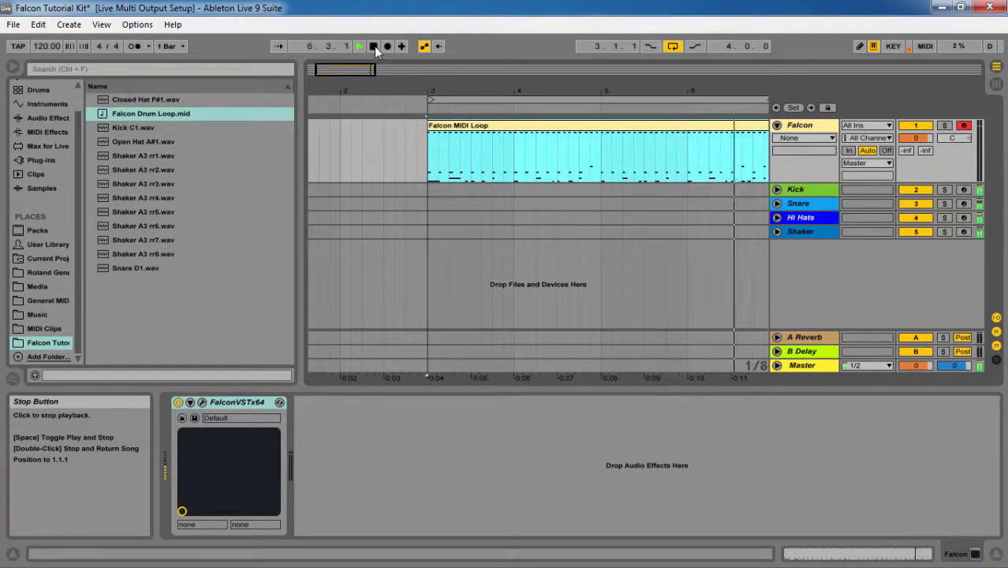
{"action": "left_click", "coordinate": [374, 46]}
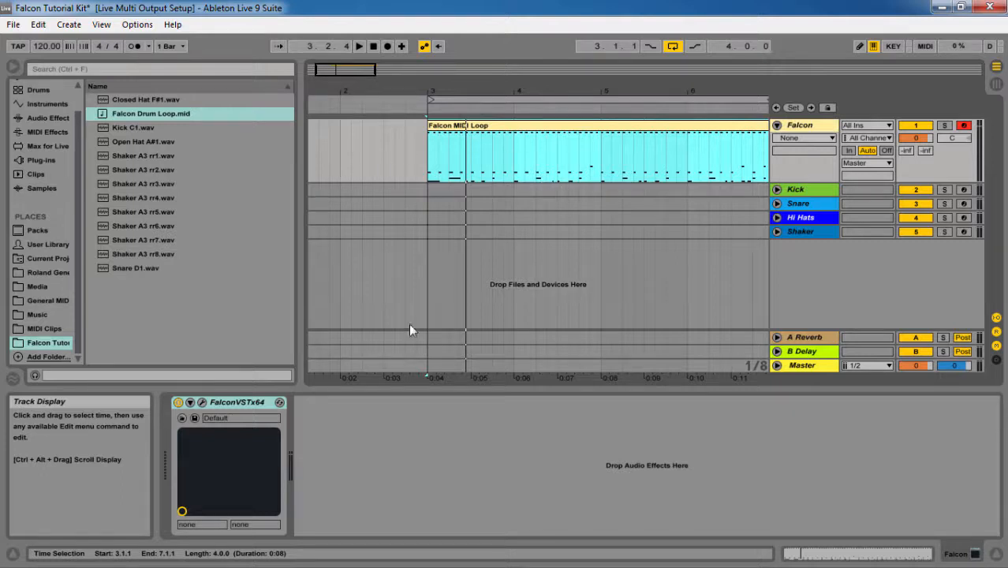
With the drum loop playing, show the volume column in Falcon's layer list and adjust the Shaker layer's volume.
{"action": "left_click", "coordinate": [359, 46]}
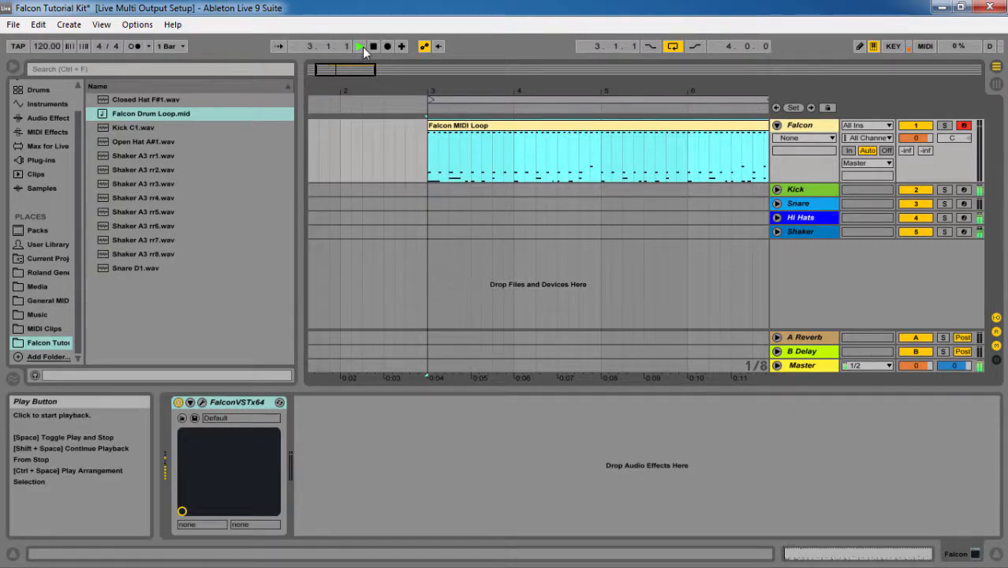
{"action": "left_click", "coordinate": [202, 402]}
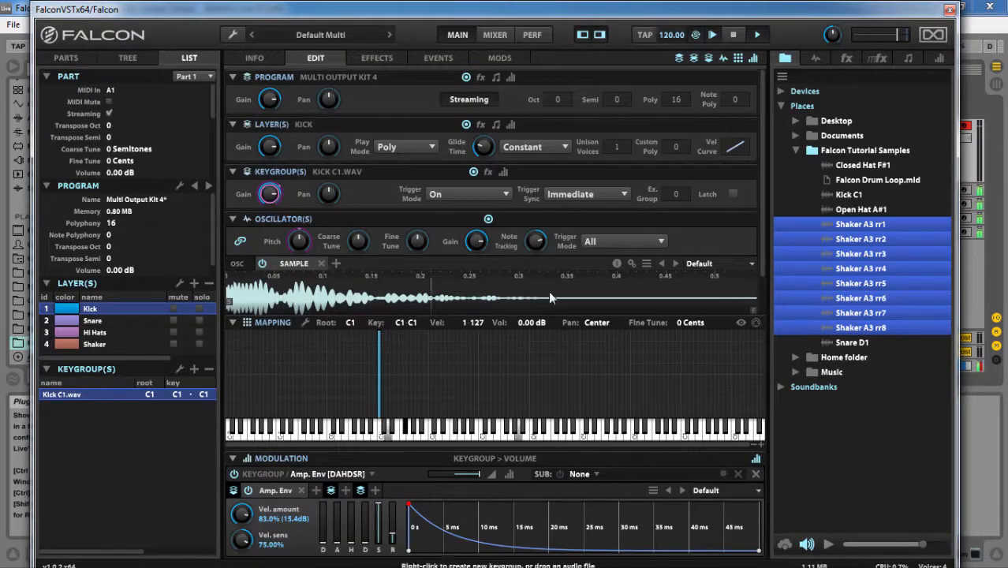
{"action": "left_click", "coordinate": [120, 344]}
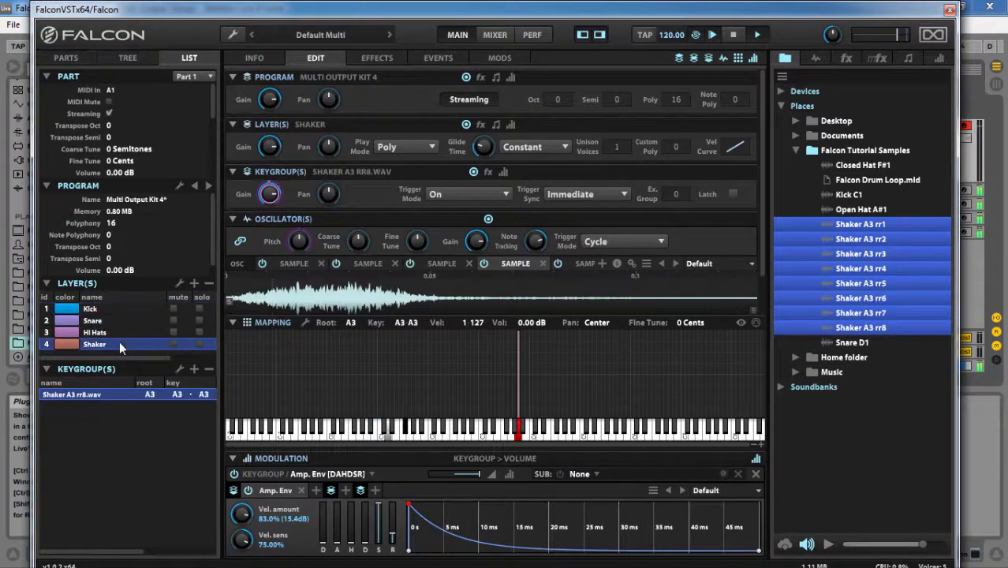
{"action": "left_click_drag", "start_coordinate": [114, 358], "coordinate": [178, 357]}
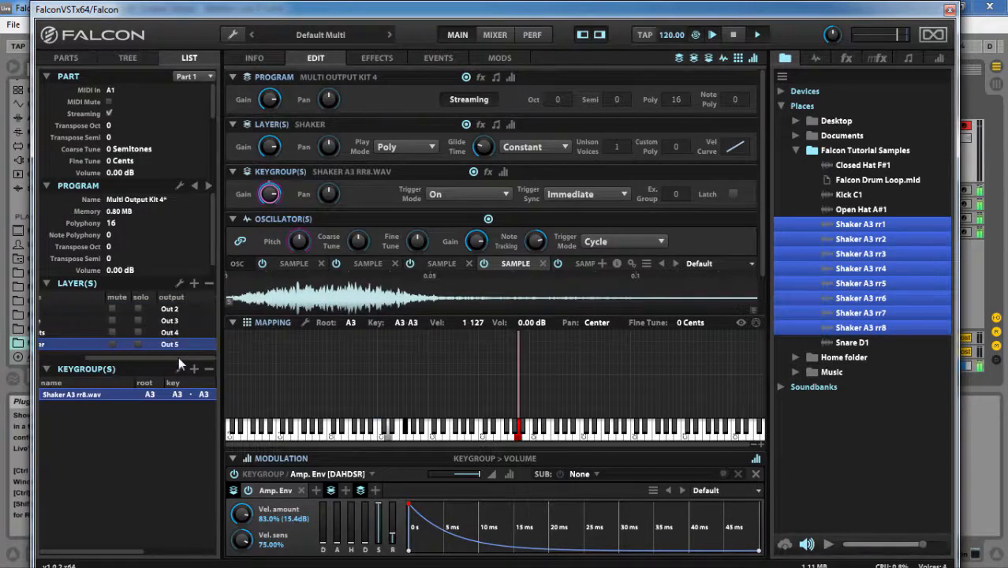
{"action": "right_click", "coordinate": [199, 296]}
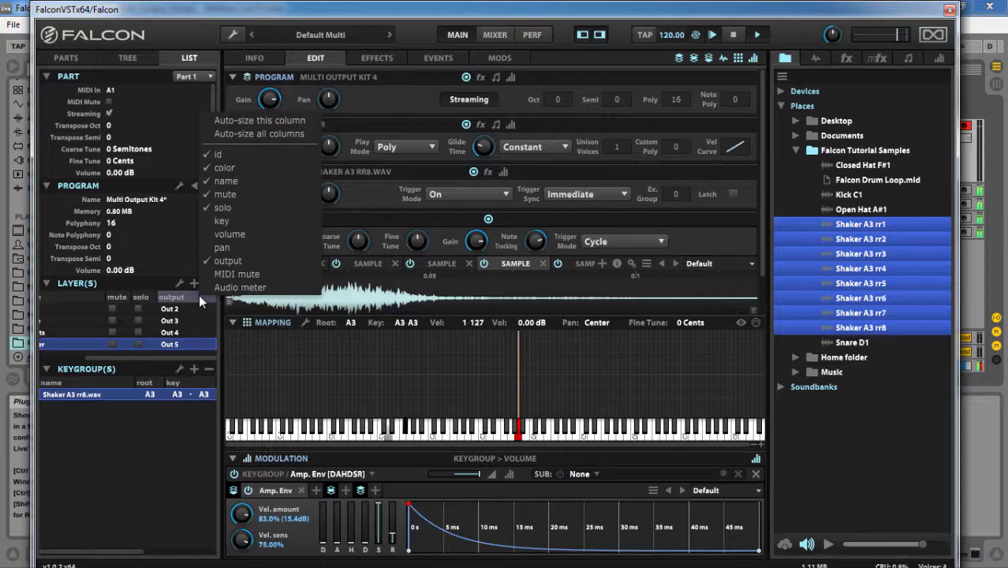
{"action": "left_click", "coordinate": [229, 234]}
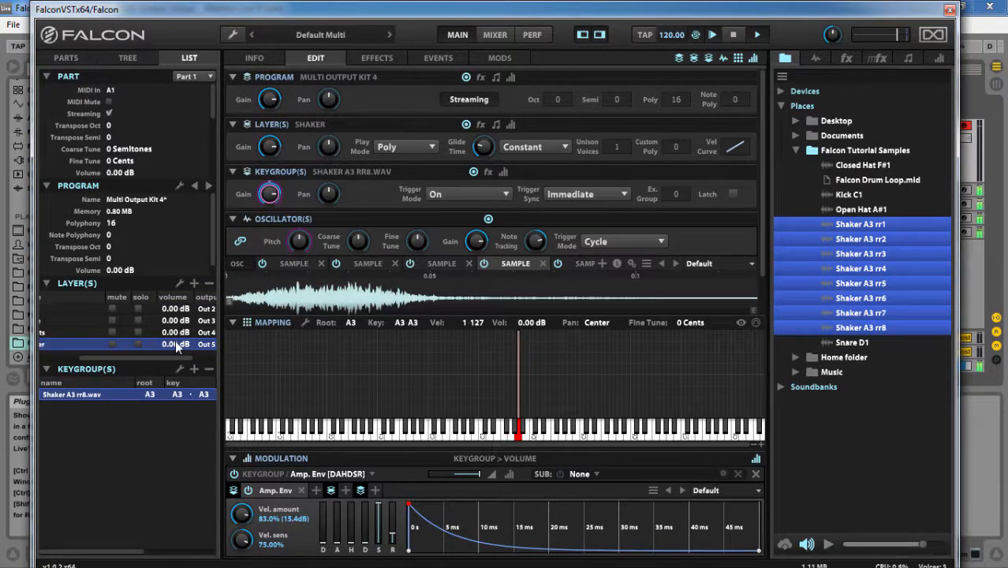
{"action": "left_click_drag", "start_coordinate": [175, 341], "coordinate": [89, 357]}
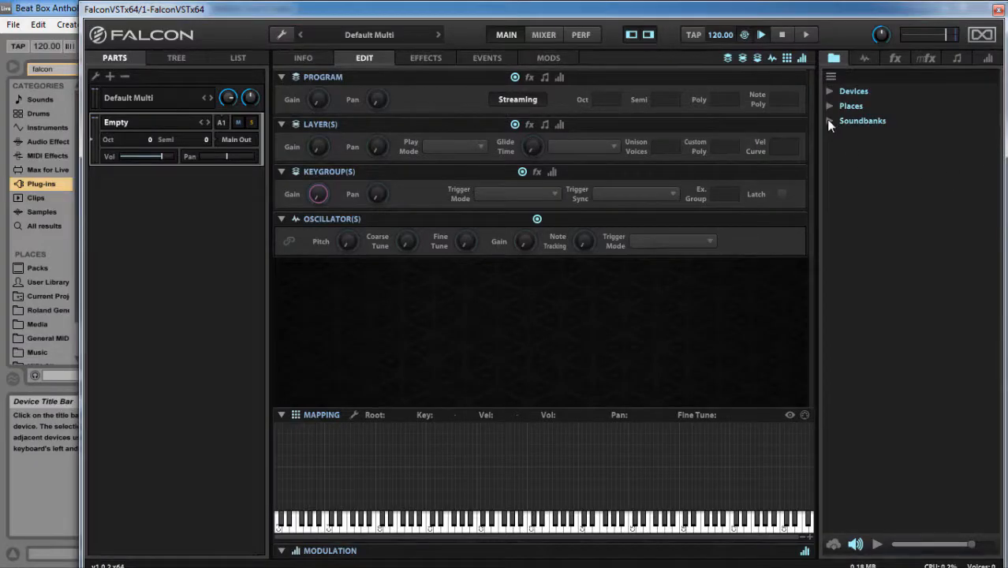
Load the DR Tracks kit from the Beatbox Anthology soundbank, under Kits, GM Kits, 1 Classic.
{"action": "left_click", "coordinate": [829, 121]}
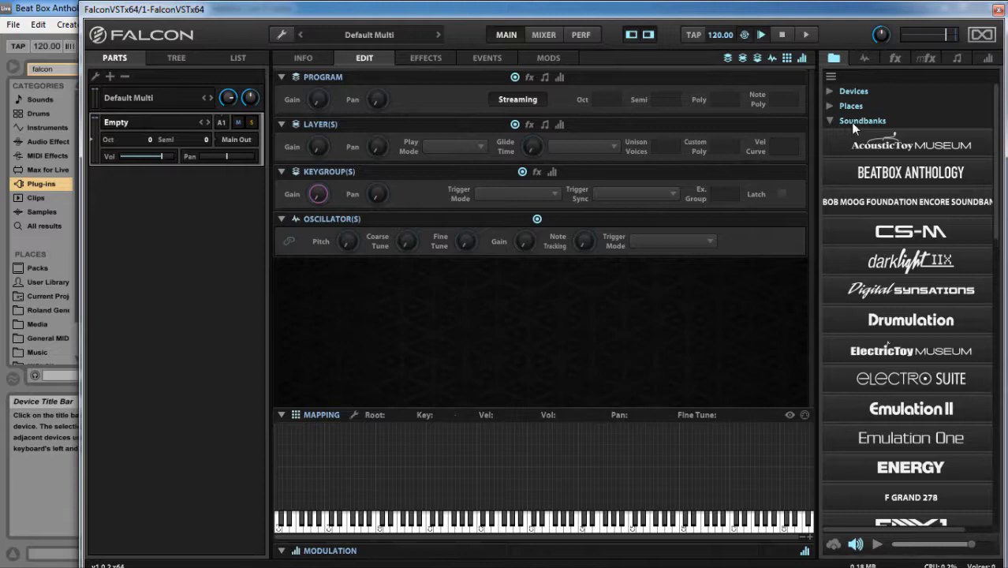
{"action": "left_click", "coordinate": [900, 179]}
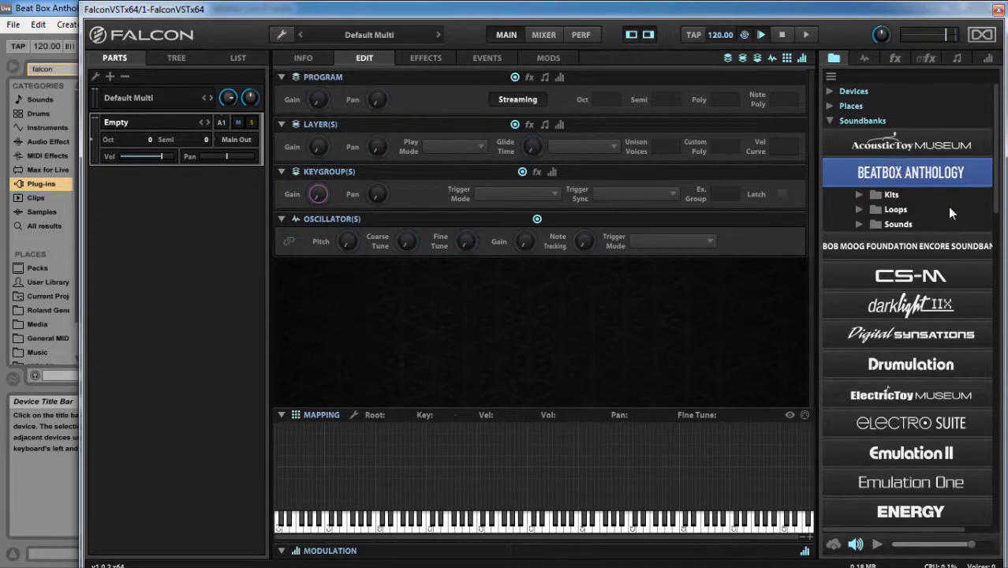
{"action": "left_click", "coordinate": [858, 193]}
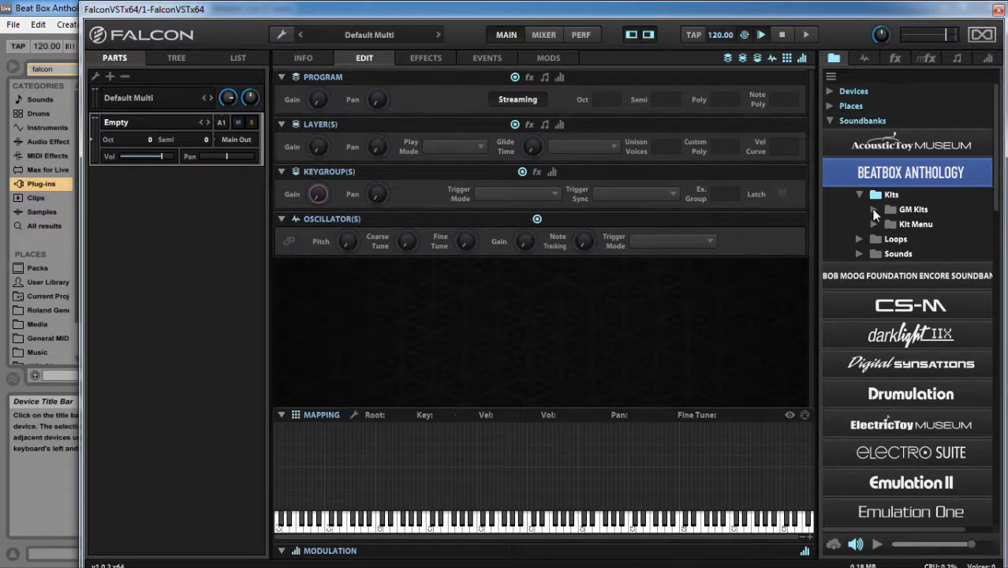
{"action": "left_click", "coordinate": [874, 210]}
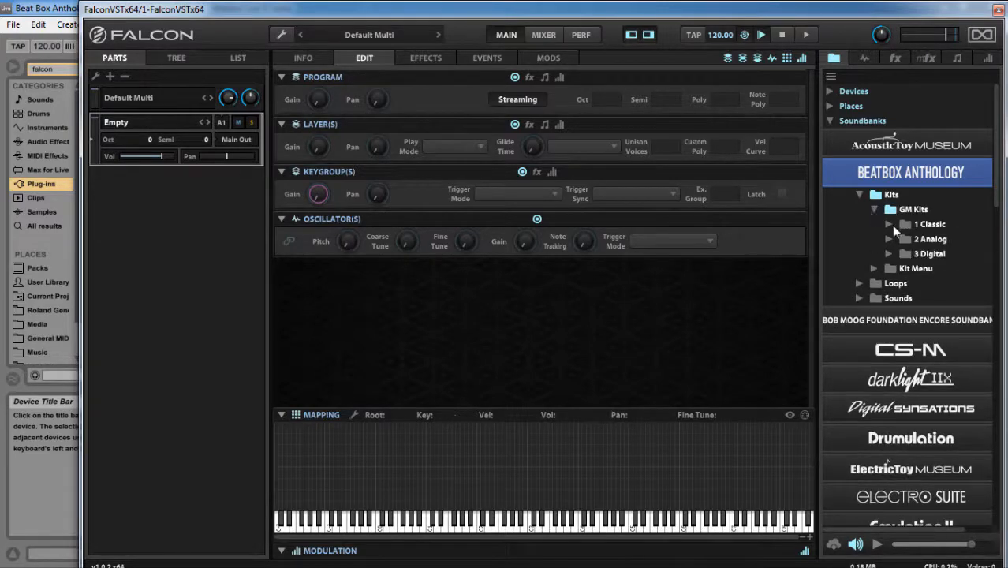
{"action": "left_click", "coordinate": [887, 224]}
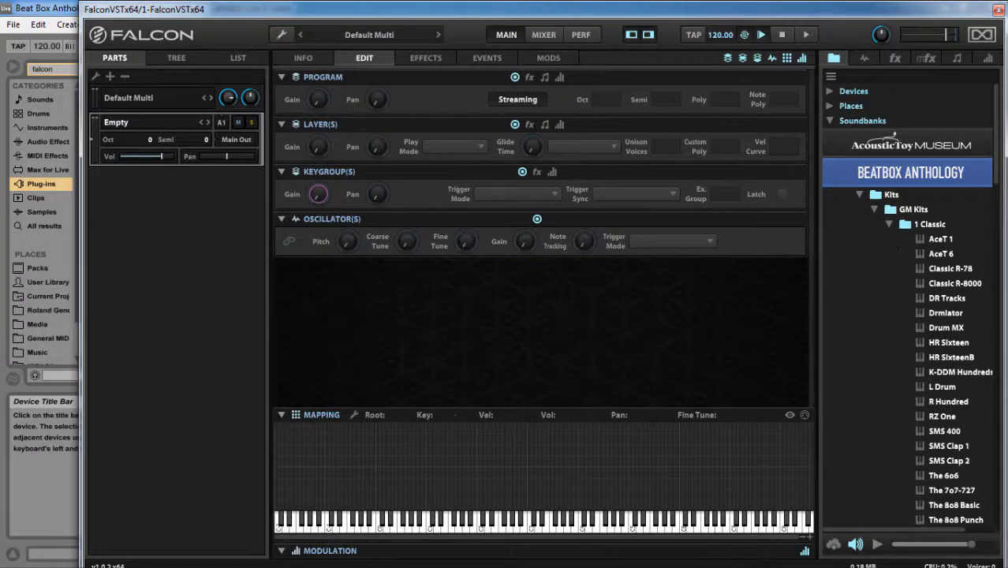
{"action": "scroll", "coordinate": [907, 276], "scroll_direction": "down", "scroll_amount": 3}
{"action": "left_click", "coordinate": [945, 205]}
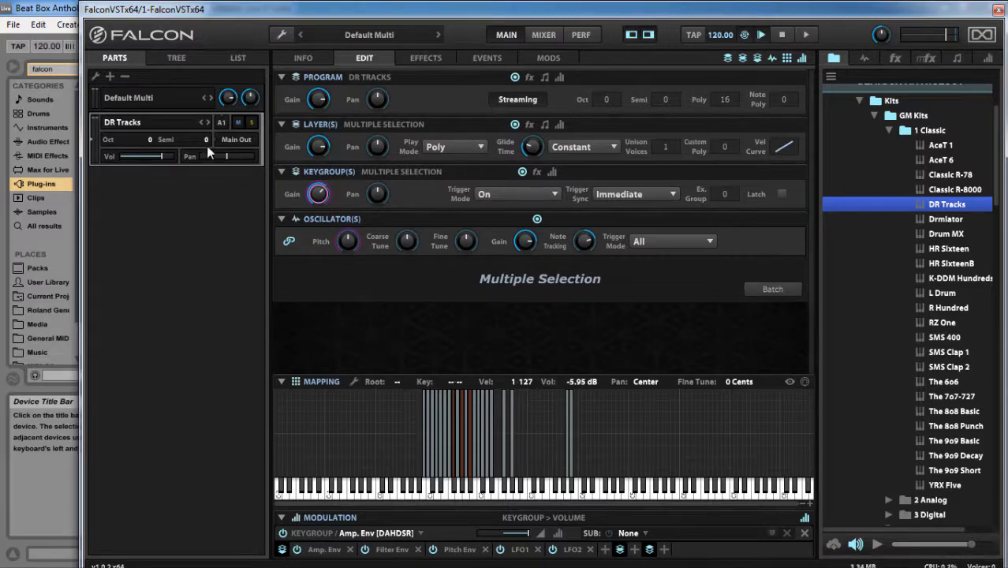
In the list view of the DR Tracks program, route the HH layer to Out 4.
{"action": "left_click", "coordinate": [243, 57]}
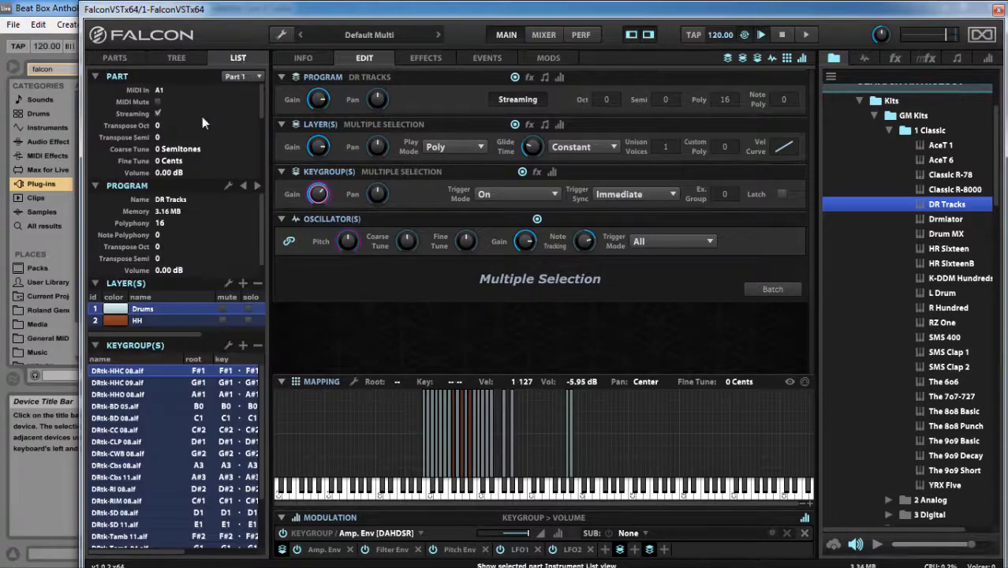
{"action": "left_click", "coordinate": [166, 319]}
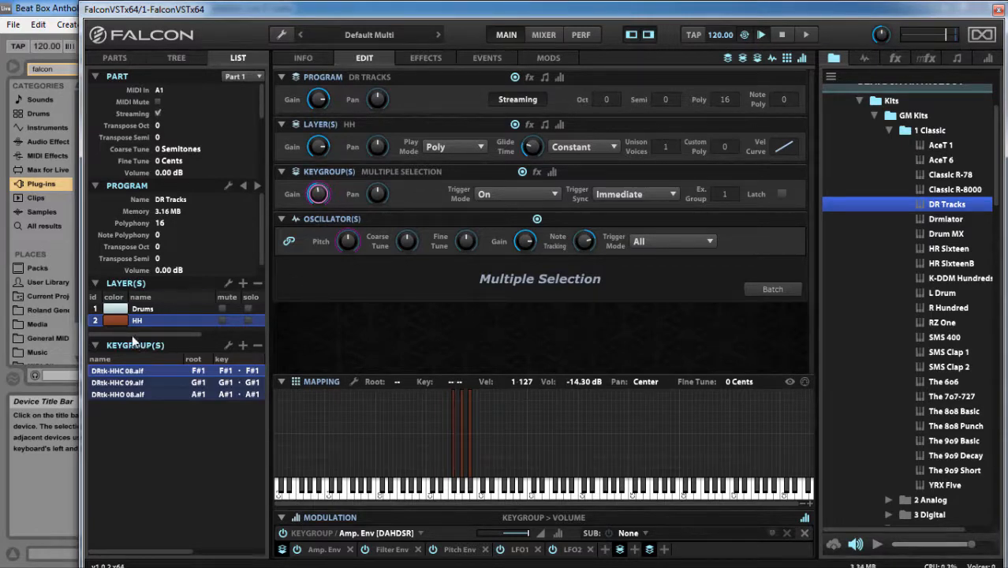
{"action": "left_click_drag", "start_coordinate": [137, 334], "coordinate": [237, 326]}
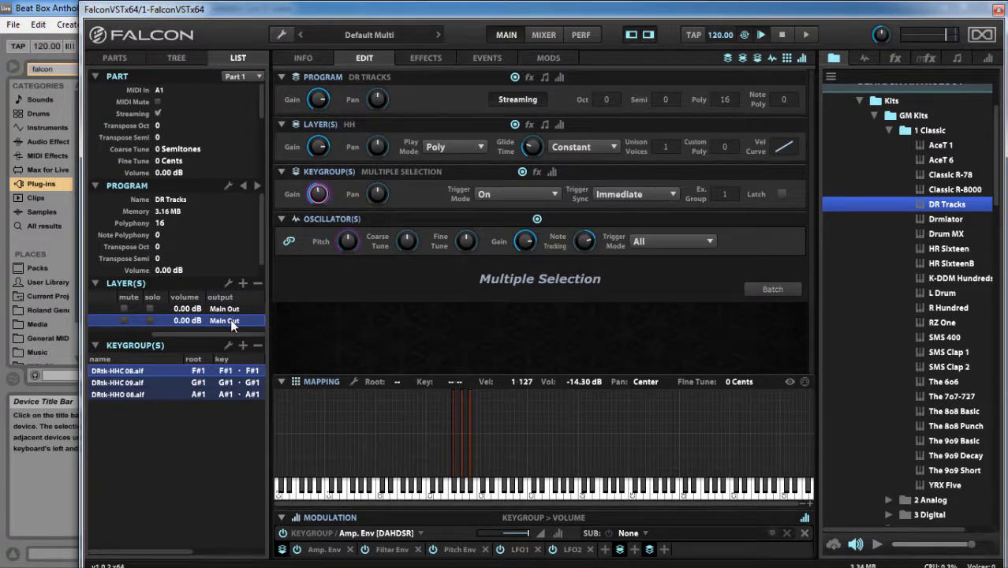
{"action": "left_click", "coordinate": [225, 321]}
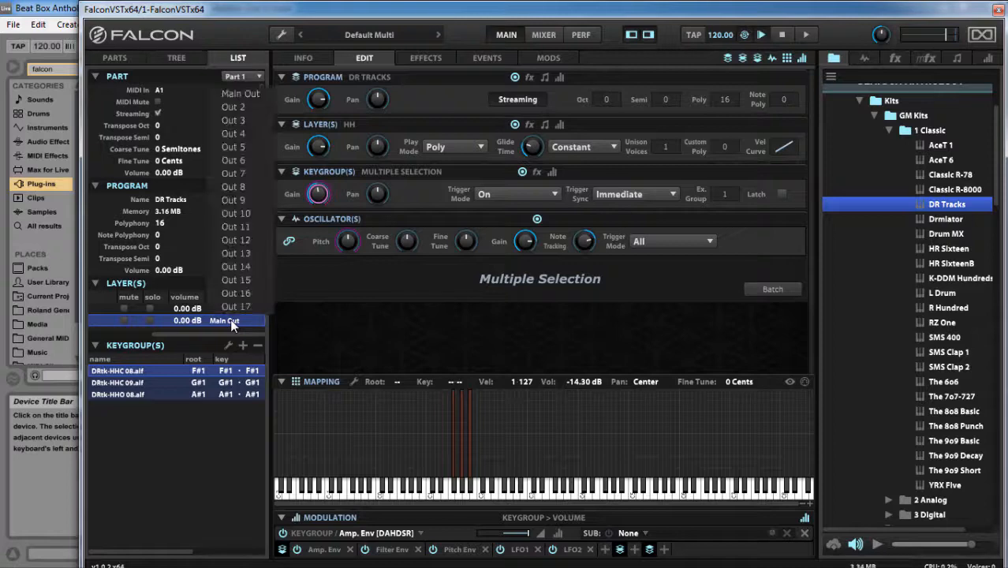
{"action": "left_click", "coordinate": [241, 138]}
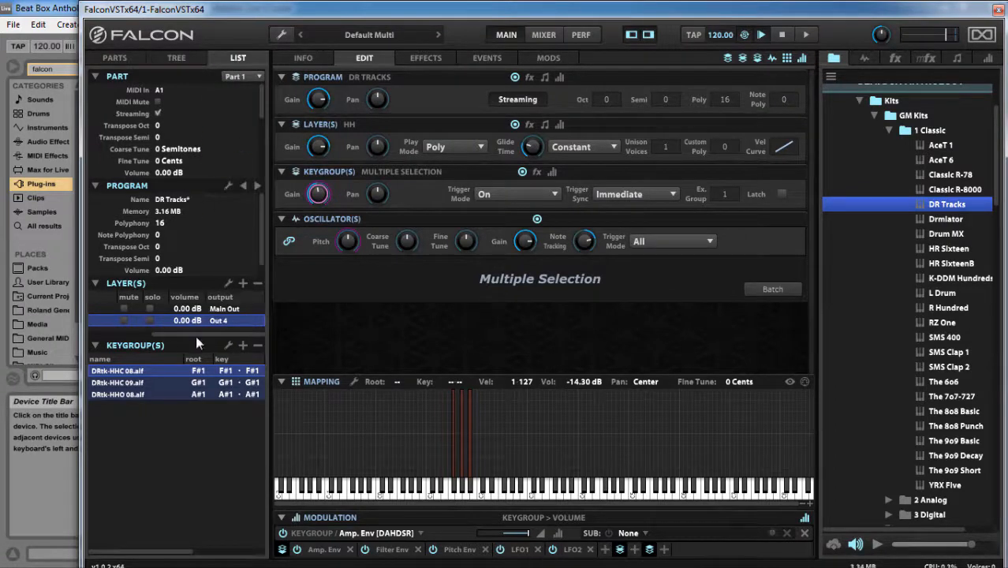
{"action": "left_click_drag", "start_coordinate": [196, 333], "coordinate": [127, 345]}
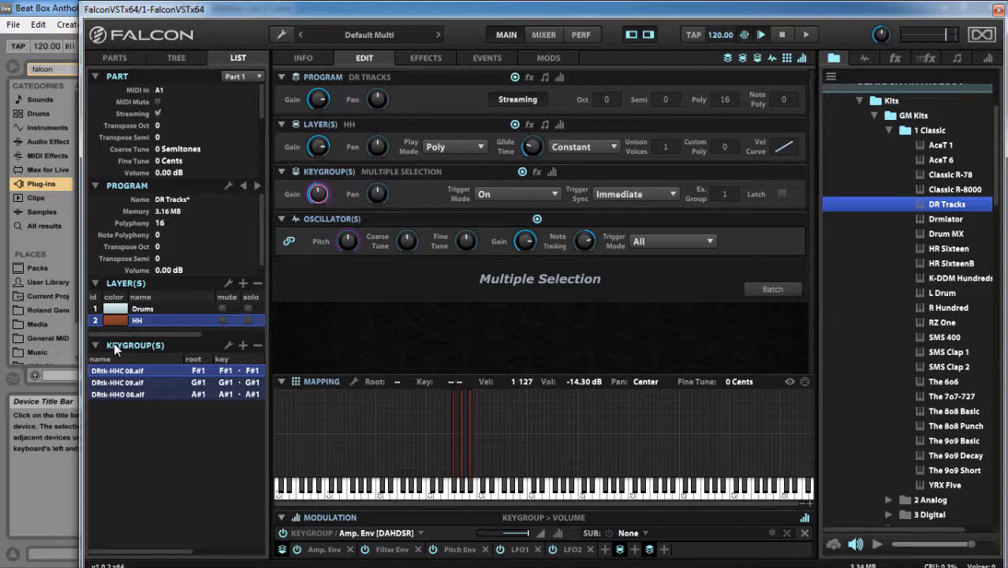
Select the Drums layer and show the output column in its keygroup list.
{"action": "left_click", "coordinate": [149, 310]}
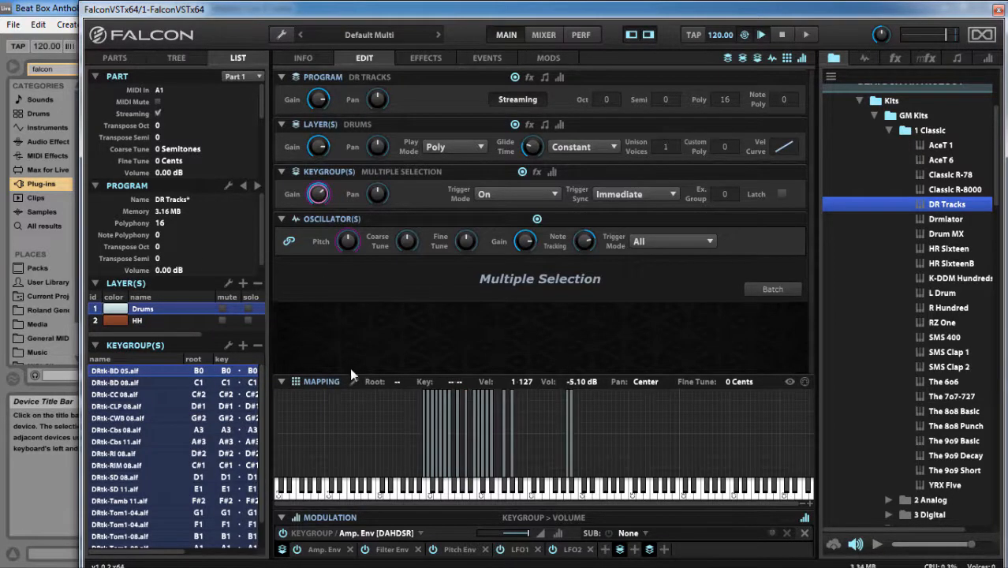
{"action": "scroll", "coordinate": [216, 502], "scroll_direction": "right", "scroll_amount": 3}
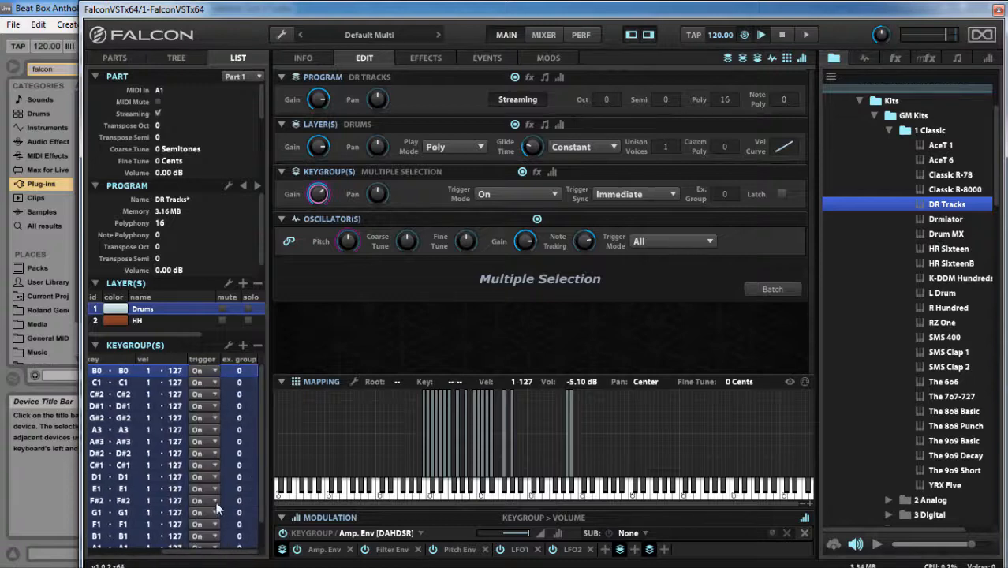
{"action": "right_click", "coordinate": [236, 356]}
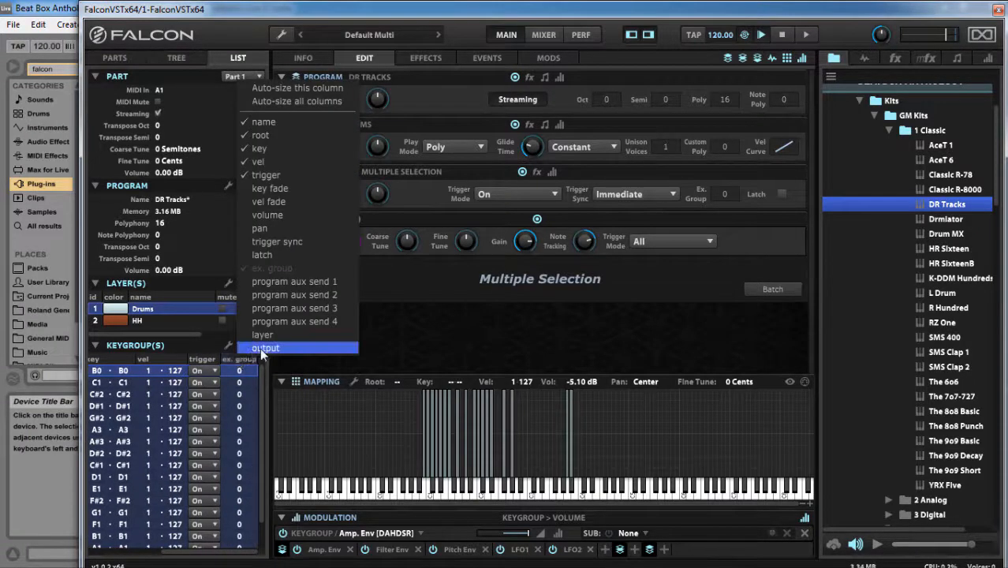
{"action": "left_click", "coordinate": [265, 348]}
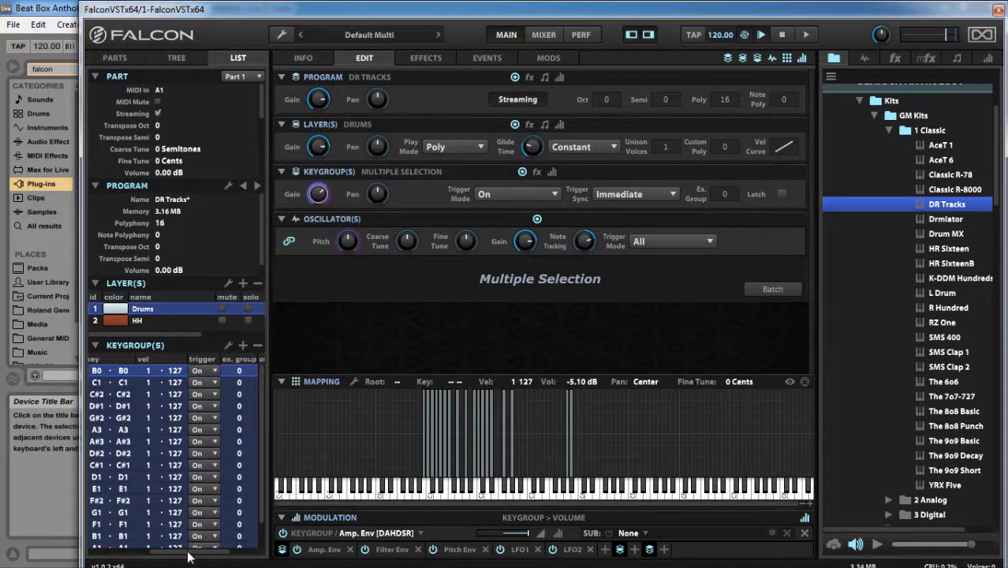
{"action": "left_click_drag", "start_coordinate": [188, 552], "coordinate": [124, 561]}
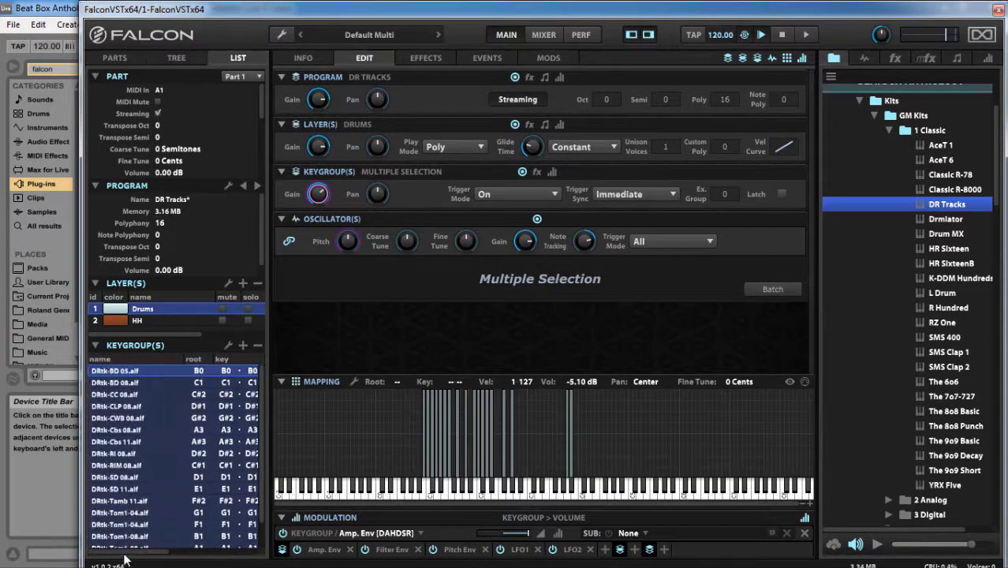
Hide the vel, key and trigger columns in the keygroup list.
{"action": "right_click", "coordinate": [193, 354]}
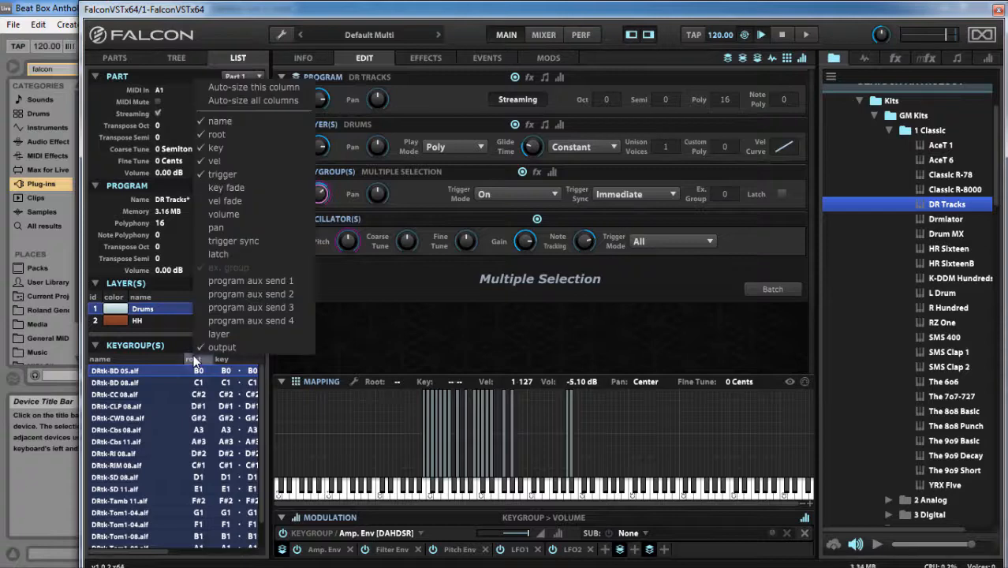
{"action": "left_click", "coordinate": [236, 161]}
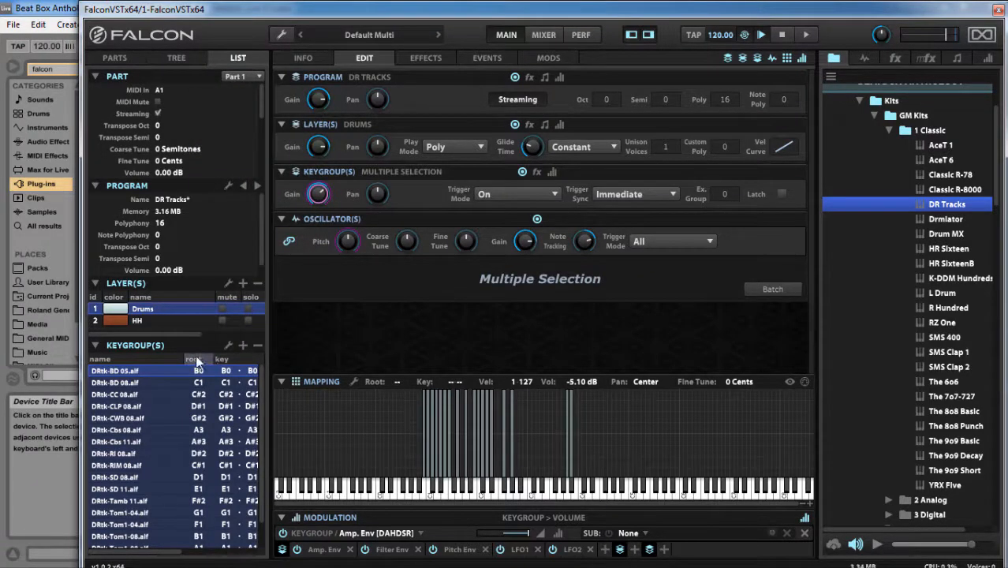
{"action": "right_click", "coordinate": [196, 356]}
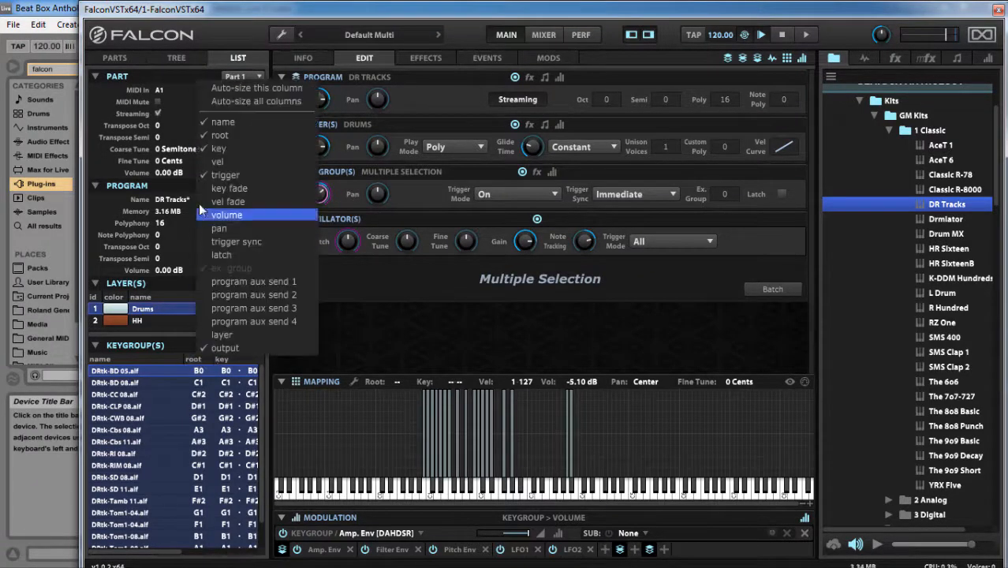
{"action": "left_click", "coordinate": [235, 148]}
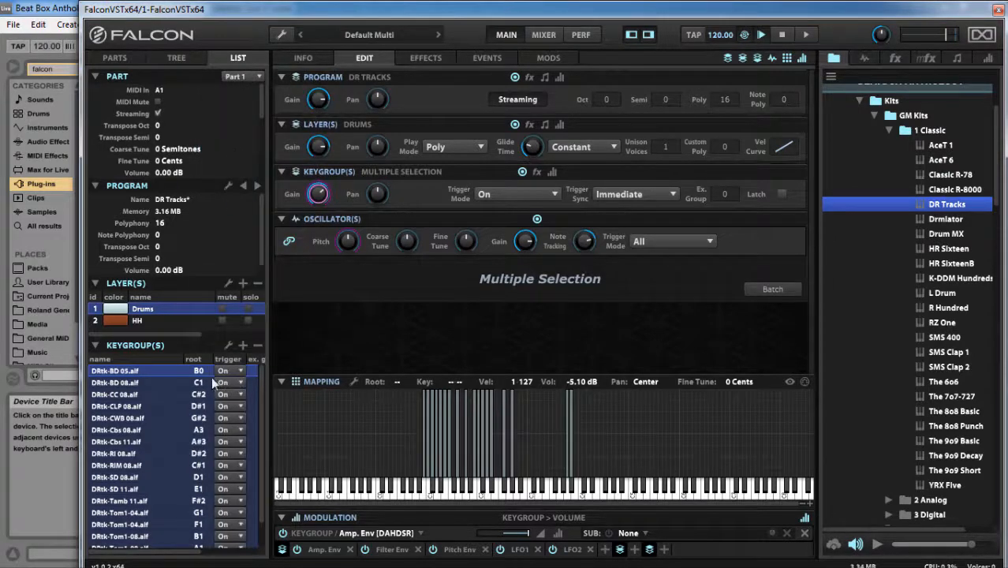
{"action": "right_click", "coordinate": [196, 356]}
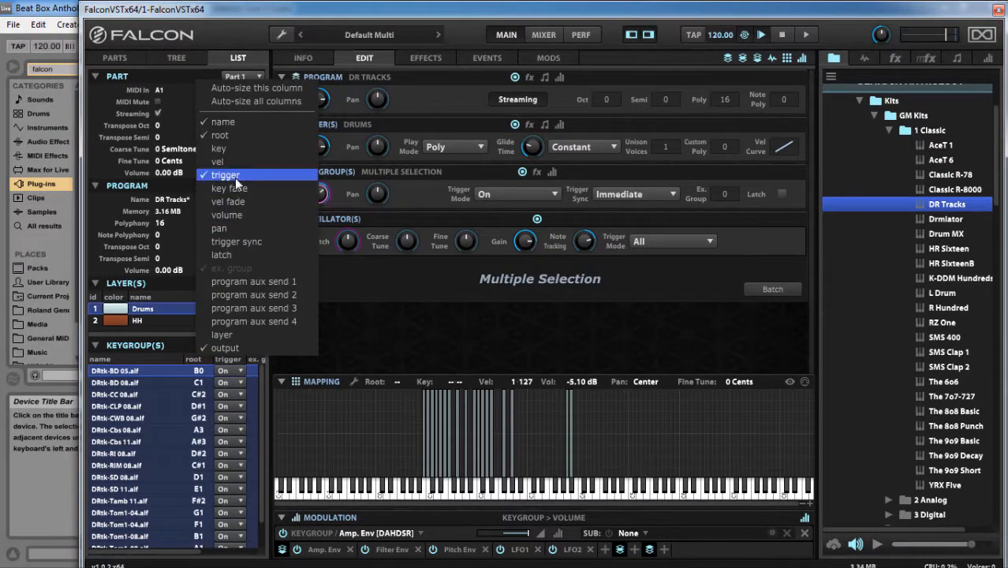
{"action": "left_click", "coordinate": [228, 174]}
{"action": "right_click", "coordinate": [224, 357]}
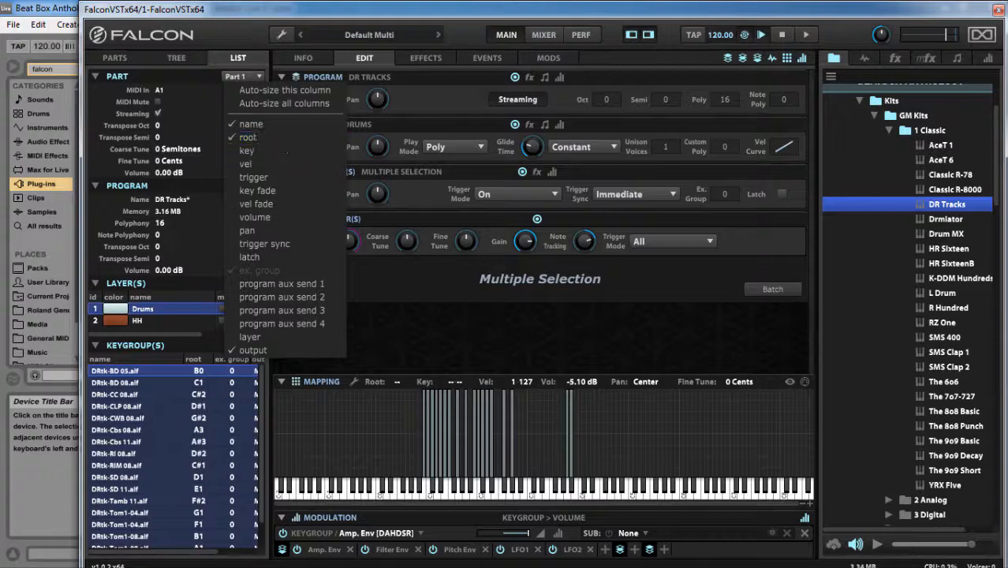
{"action": "left_click", "coordinate": [145, 552]}
Narrow the keygroup list's name column and assign both DRtk-BD keygroups to Out 2.
{"action": "mouse_move", "coordinate": [144, 552]}
{"action": "left_mouse_down"}
{"action": "mouse_move", "coordinate": [188, 551]}
{"action": "mouse_move", "coordinate": [158, 551]}
{"action": "left_mouse_up"}
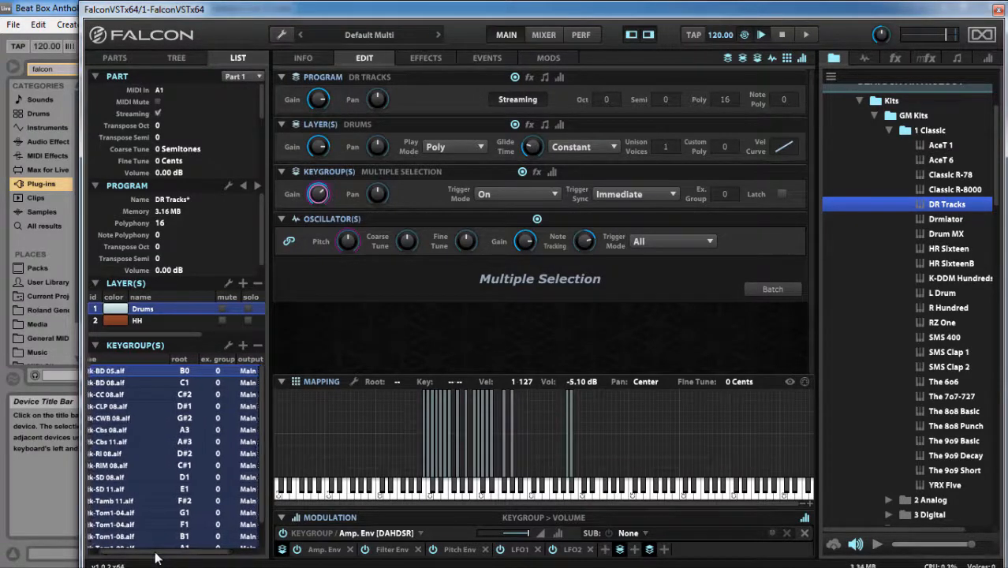
{"action": "left_click_drag", "start_coordinate": [166, 359], "coordinate": [138, 359]}
{"action": "left_click_drag", "start_coordinate": [126, 552], "coordinate": [111, 552]}
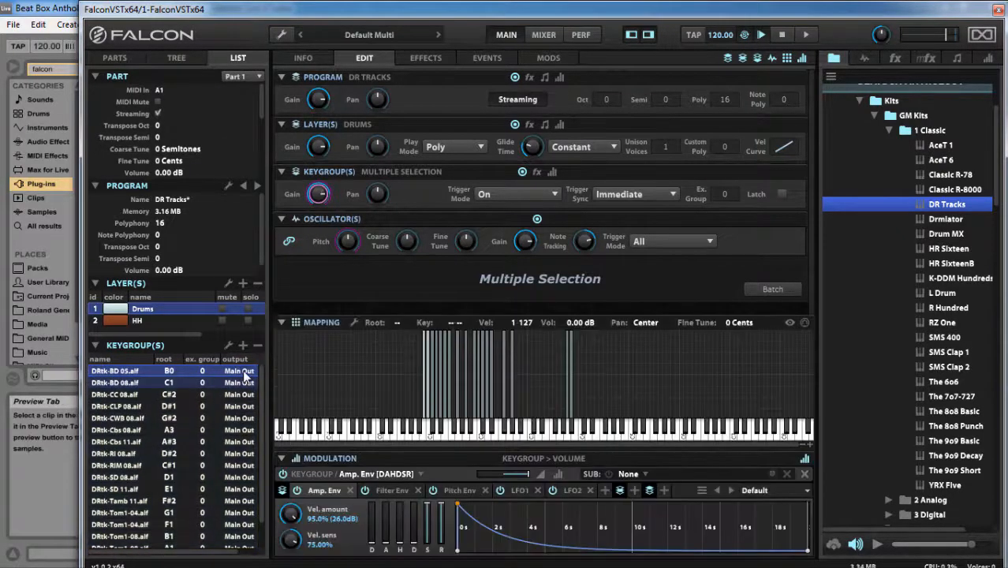
{"action": "left_click", "coordinate": [245, 372]}
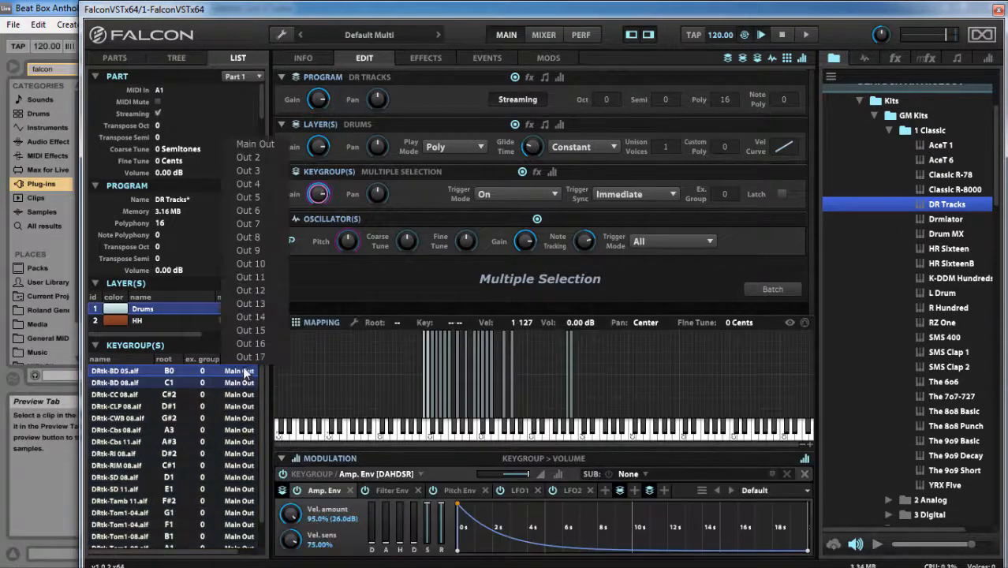
{"action": "left_click", "coordinate": [262, 158]}
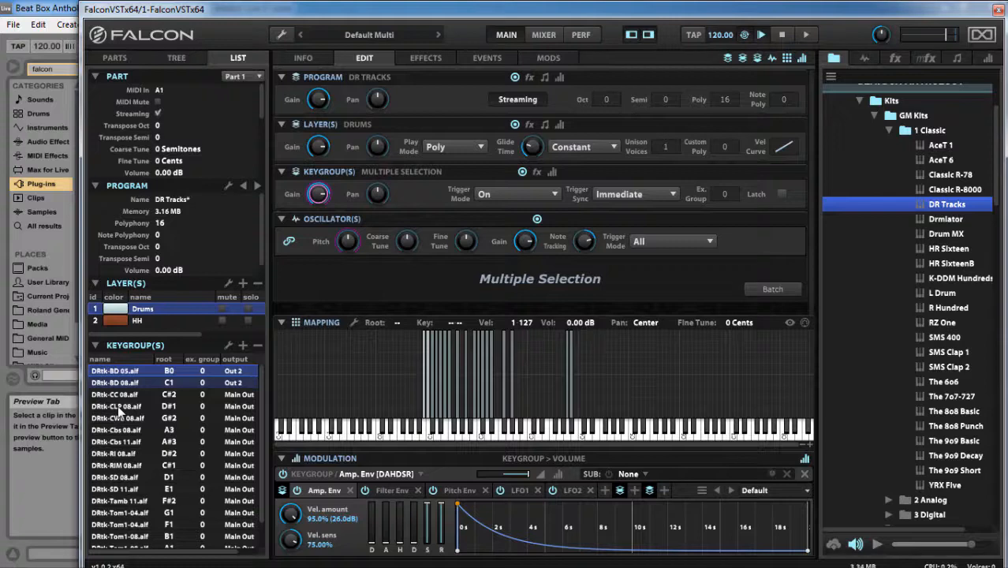
Sort the keygroups by ascending root note, assign the two DRtk-SD keygroups to Out 3 and the two DRtk-Cbs keygroups to Out 5, and collapse the Program section.
{"action": "left_click", "coordinate": [170, 353]}
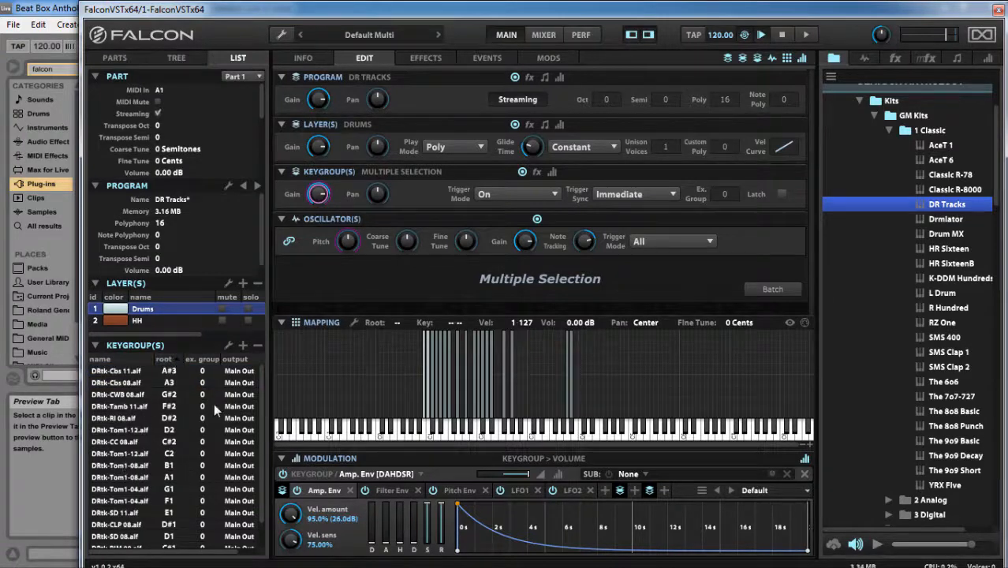
{"action": "left_click", "coordinate": [179, 357]}
{"action": "left_click", "coordinate": [134, 406]}
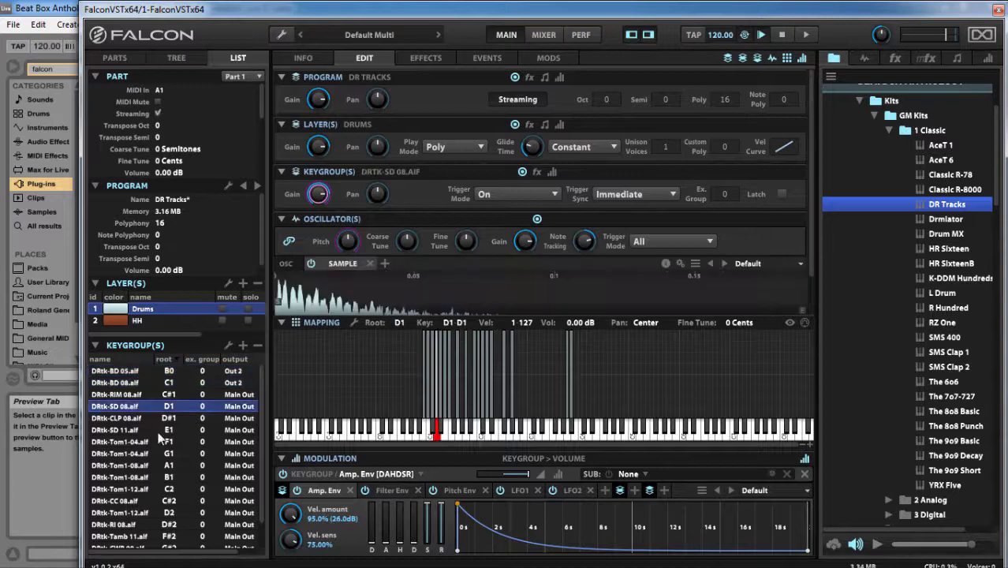
{"action": "left_click", "coordinate": [124, 430], "text": "shift"}
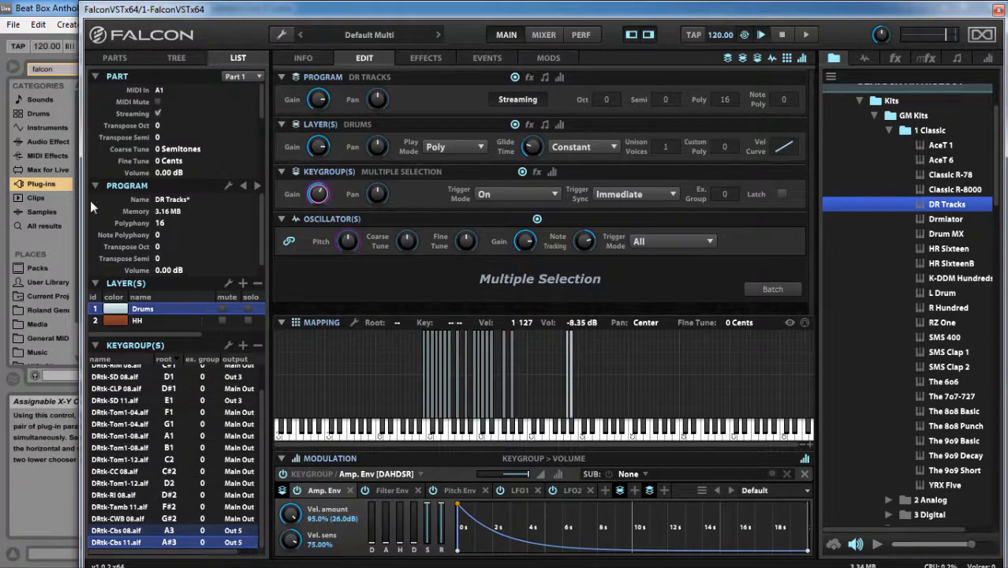
{"action": "left_click", "coordinate": [96, 184]}
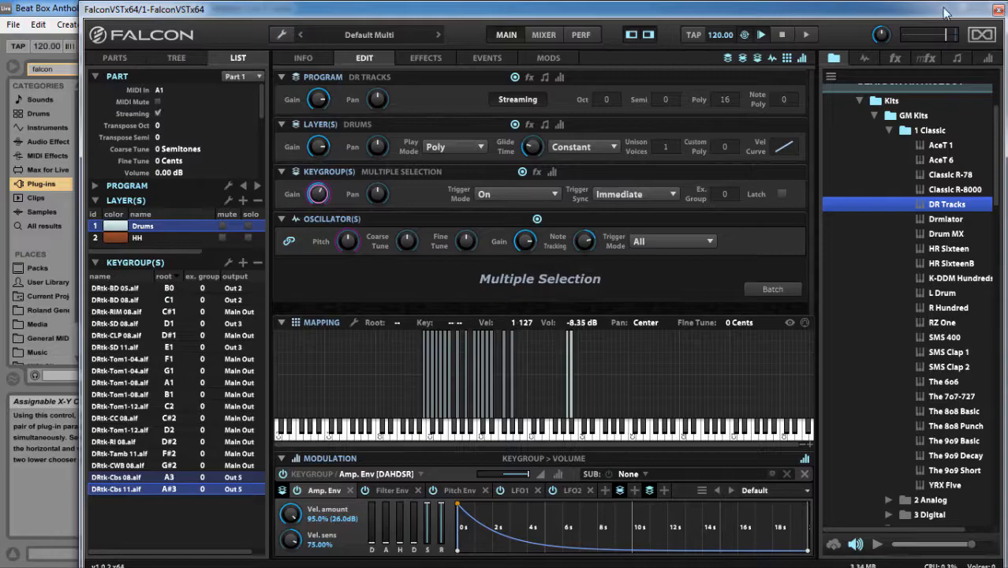
Arm the Falcon track and place Falcon Drum Loop.mid on it at bar 3, declining the tempo and time signature import.
{"action": "left_click_drag", "start_coordinate": [945, 13], "coordinate": [907, 12]}
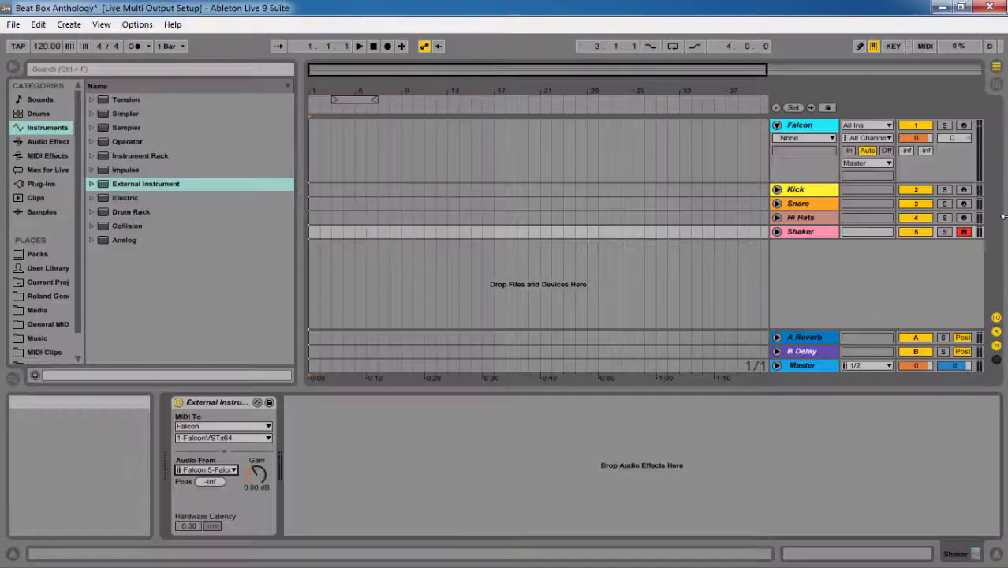
{"action": "left_click", "coordinate": [963, 126]}
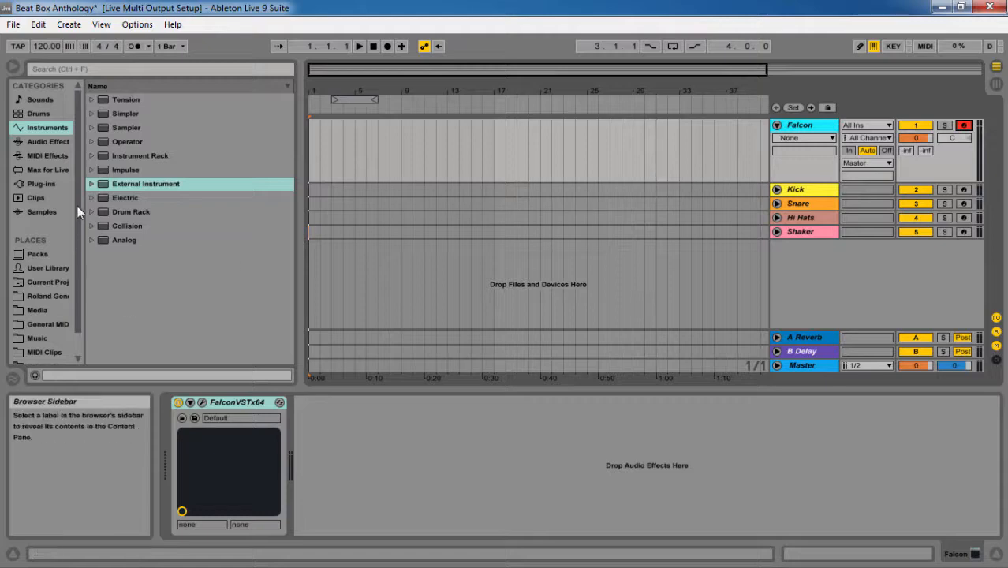
{"action": "scroll", "coordinate": [77, 206], "scroll_direction": "down", "scroll_amount": 2}
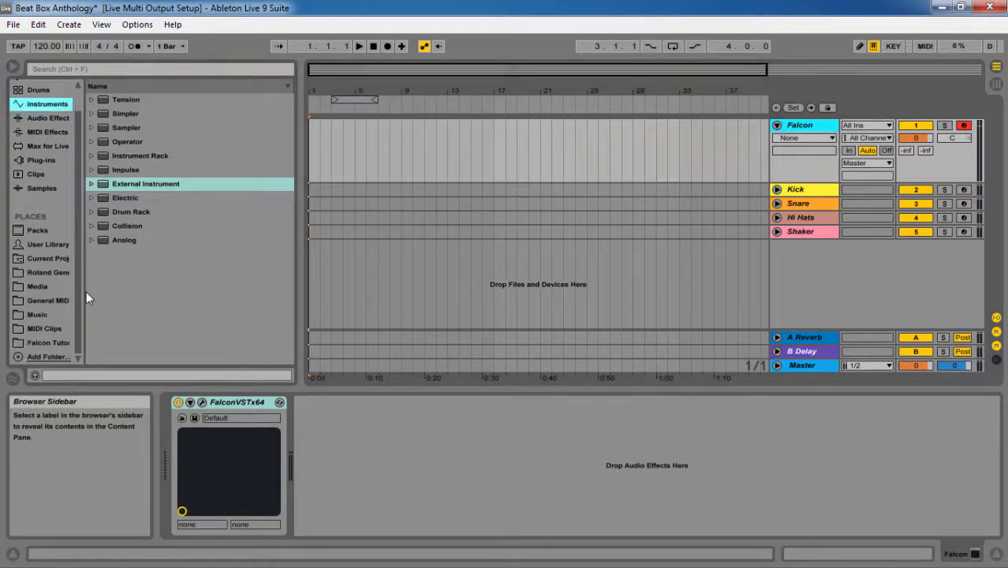
{"action": "left_click", "coordinate": [41, 342]}
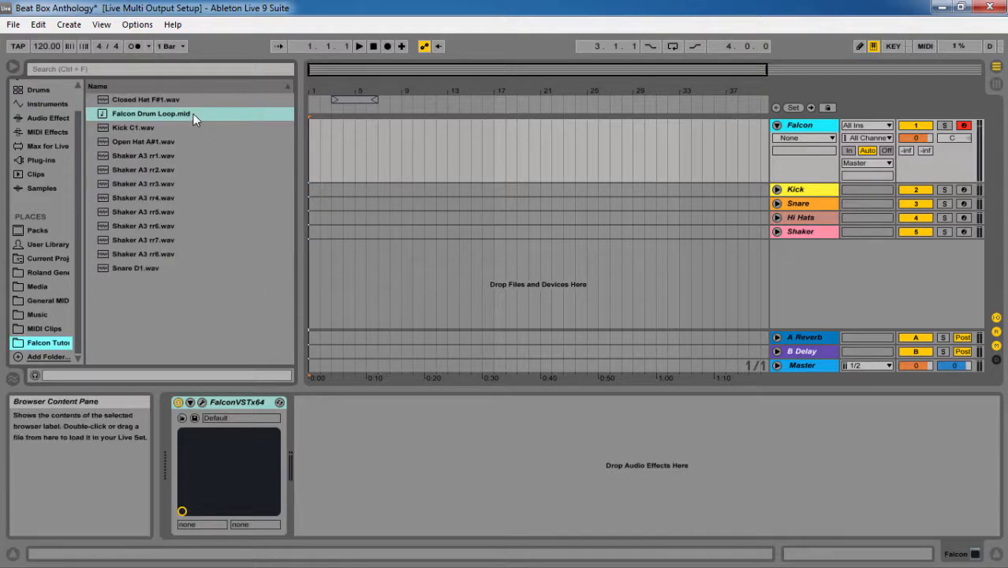
{"action": "left_click_drag", "start_coordinate": [118, 115], "coordinate": [335, 152]}
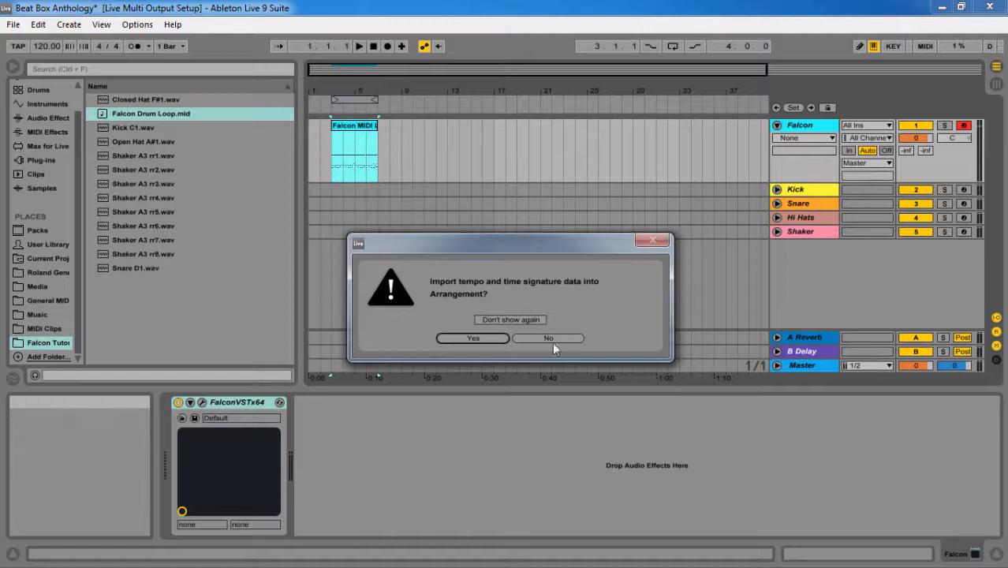
{"action": "left_click", "coordinate": [569, 337]}
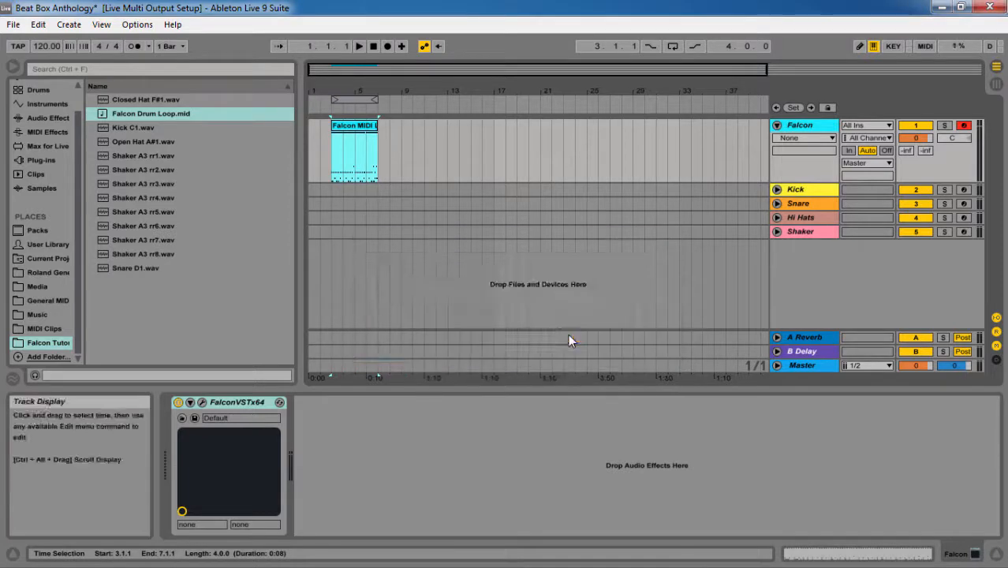
Turn on arrangement looping and play the drum loop through the separate output tracks.
{"action": "left_click", "coordinate": [673, 47]}
{"action": "key", "text": "space"}
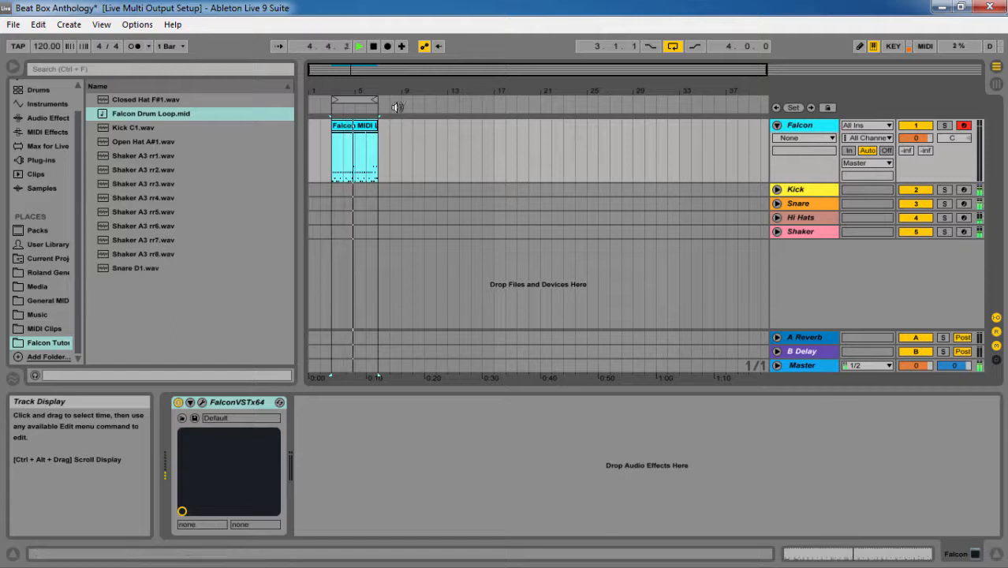
{"action": "left_click_drag", "start_coordinate": [426, 82], "coordinate": [427, 158]}
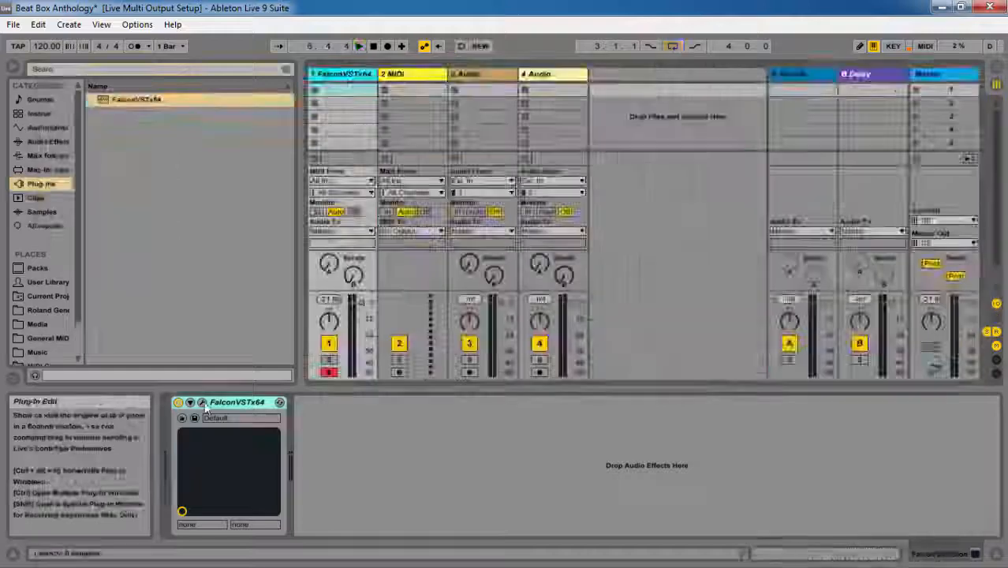
Open the Falcon editor and save the program together with its samples under the name DR Tracks Multi Output.
{"action": "left_click", "coordinate": [203, 403]}
{"action": "left_click", "coordinate": [244, 33]}
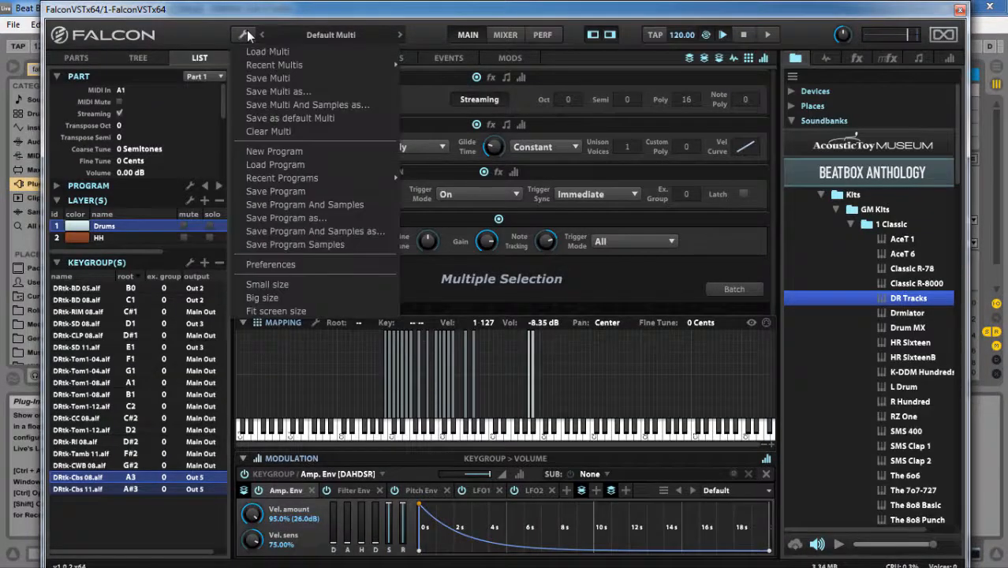
{"action": "left_click", "coordinate": [311, 223]}
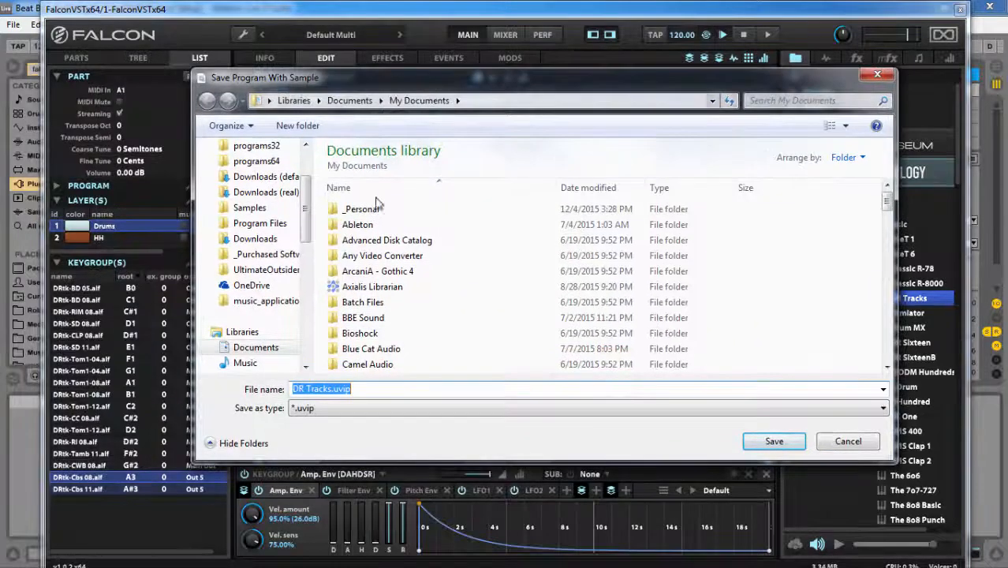
{"action": "key", "text": "Return"}
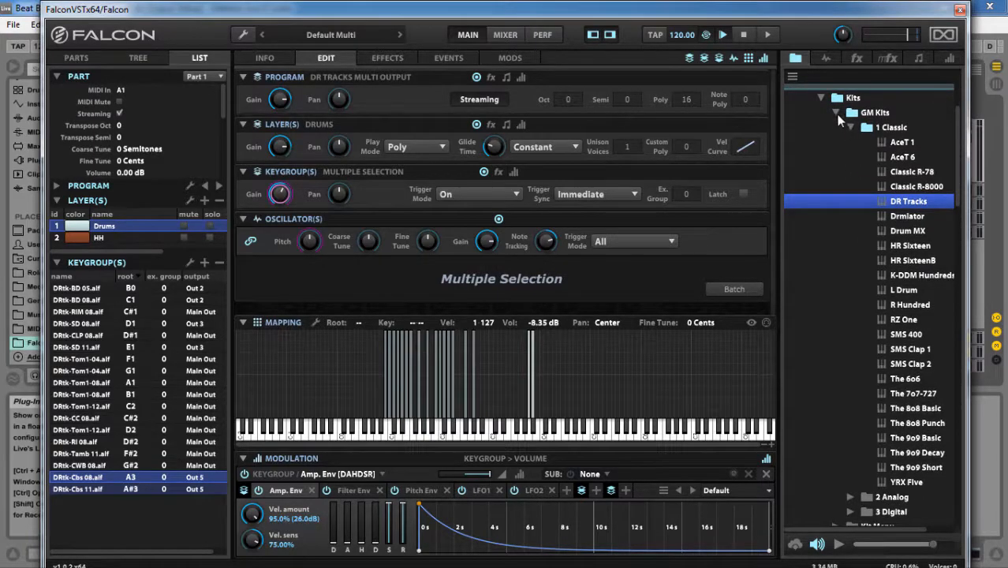
Collapse the Beatbox Anthology kits and open the 2 Snare Drum folder of HR Sixteen in the 1 Classic sounds.
{"action": "left_click", "coordinate": [821, 99]}
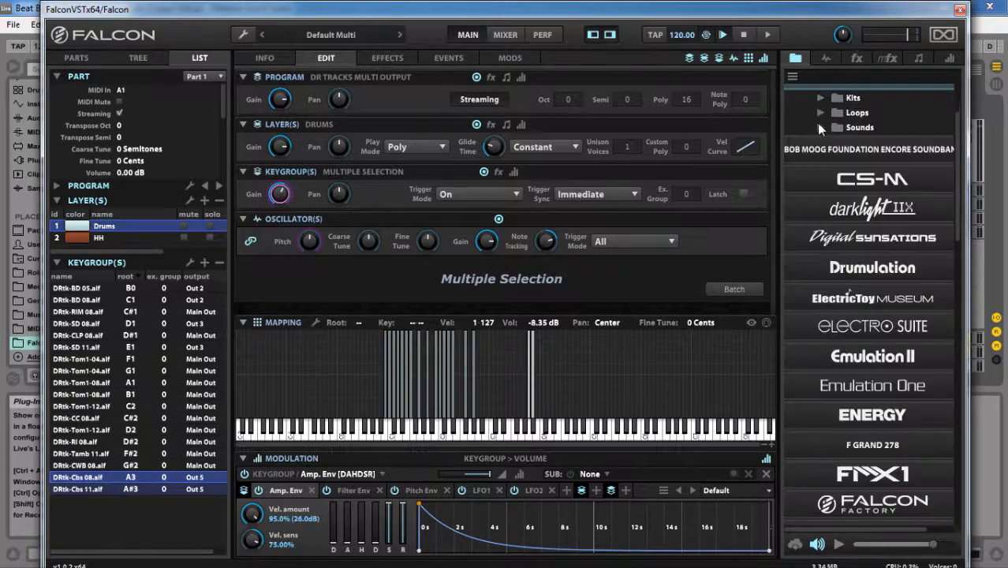
{"action": "left_click", "coordinate": [820, 127]}
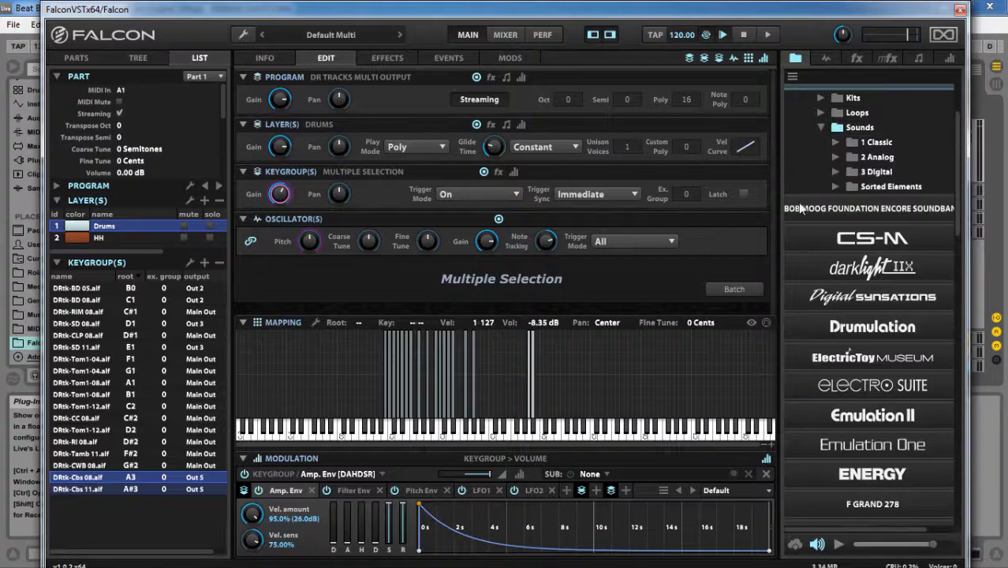
{"action": "left_click", "coordinate": [837, 143]}
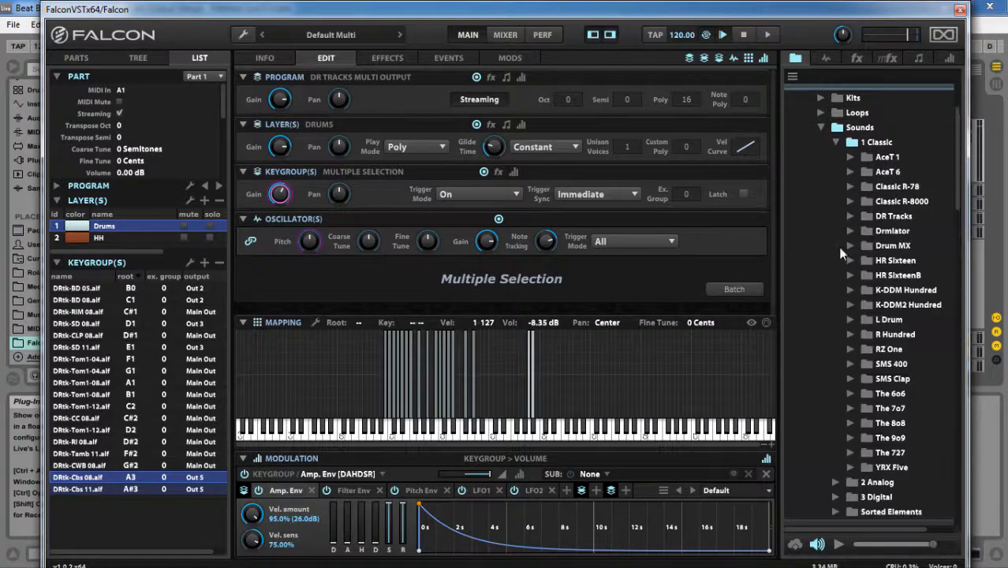
{"action": "left_click", "coordinate": [850, 171]}
{"action": "left_click", "coordinate": [848, 172]}
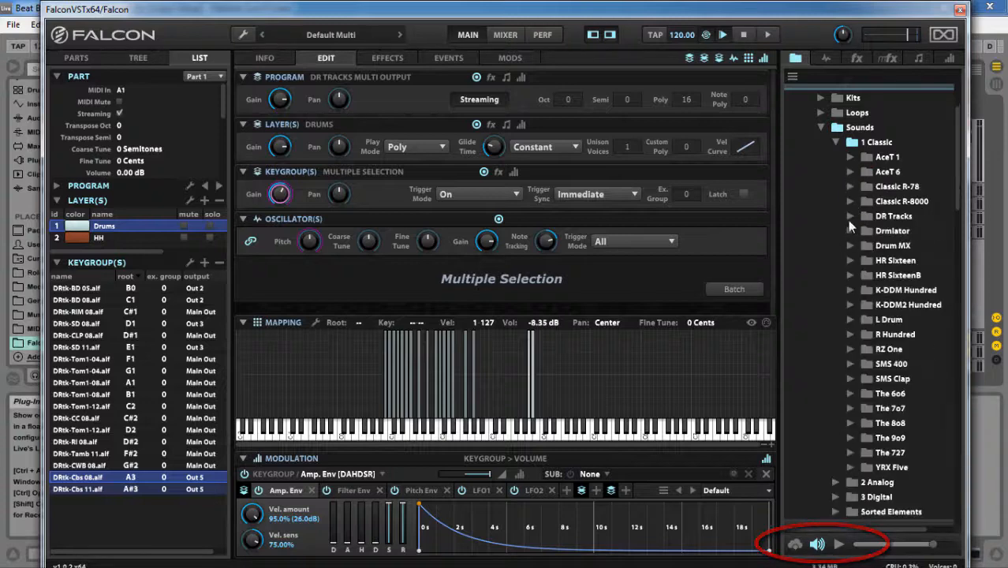
{"action": "left_click", "coordinate": [849, 261]}
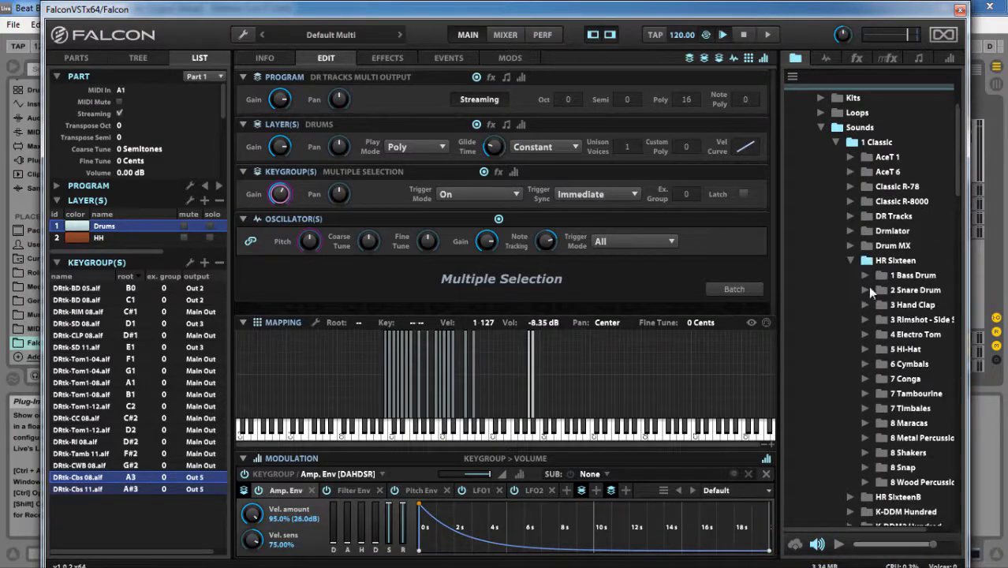
{"action": "left_click", "coordinate": [865, 290]}
Audition HRsx-SD1-P1 and HRsx-SD1-P2, and map HRsx-SD1-P2 to key G5 and HRsx-SD1-P4 to key C#6 in the Drums layer.
{"action": "left_click", "coordinate": [919, 151]}
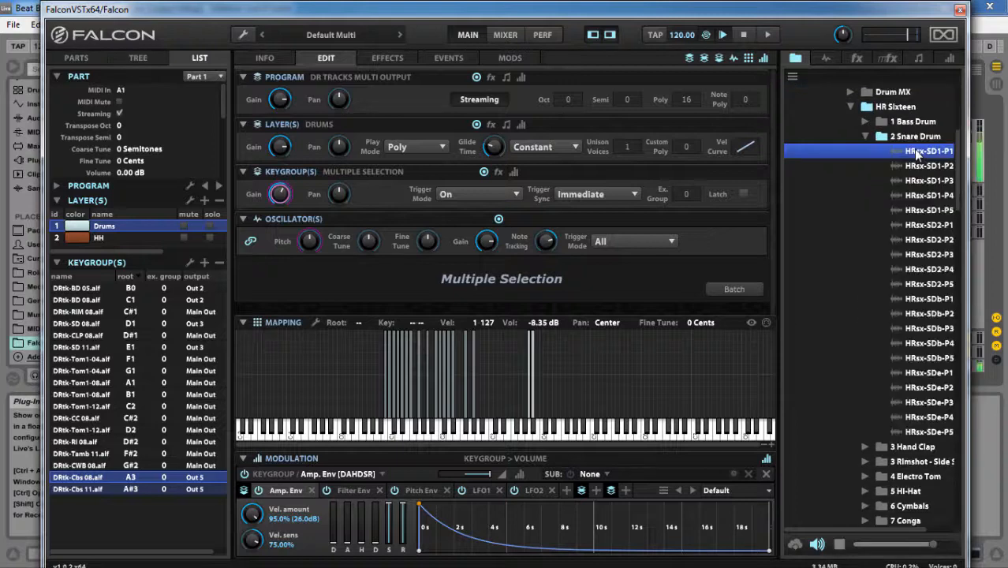
{"action": "left_click", "coordinate": [919, 166]}
{"action": "left_click_drag", "start_coordinate": [918, 166], "coordinate": [621, 428]}
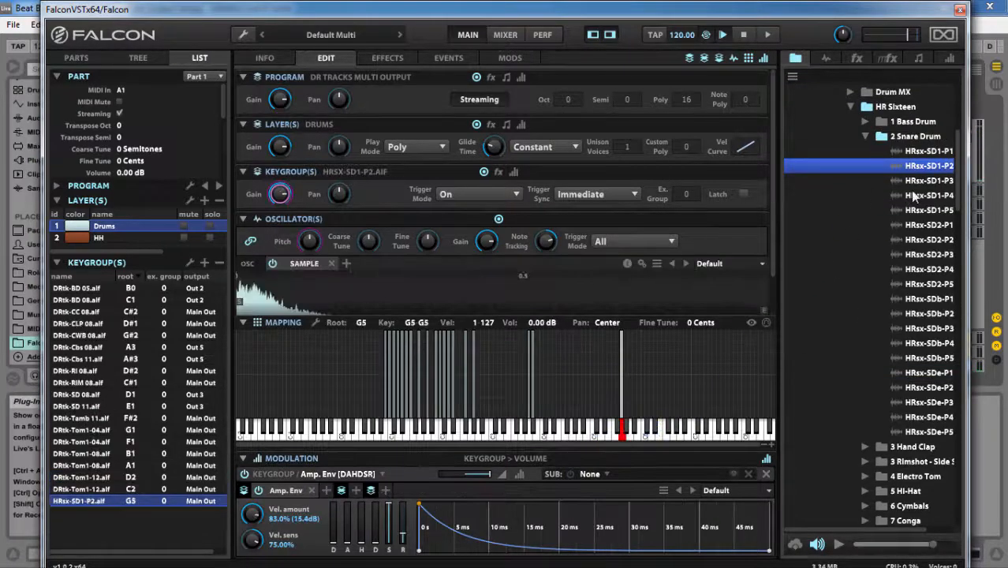
{"action": "left_click_drag", "start_coordinate": [919, 194], "coordinate": [647, 428]}
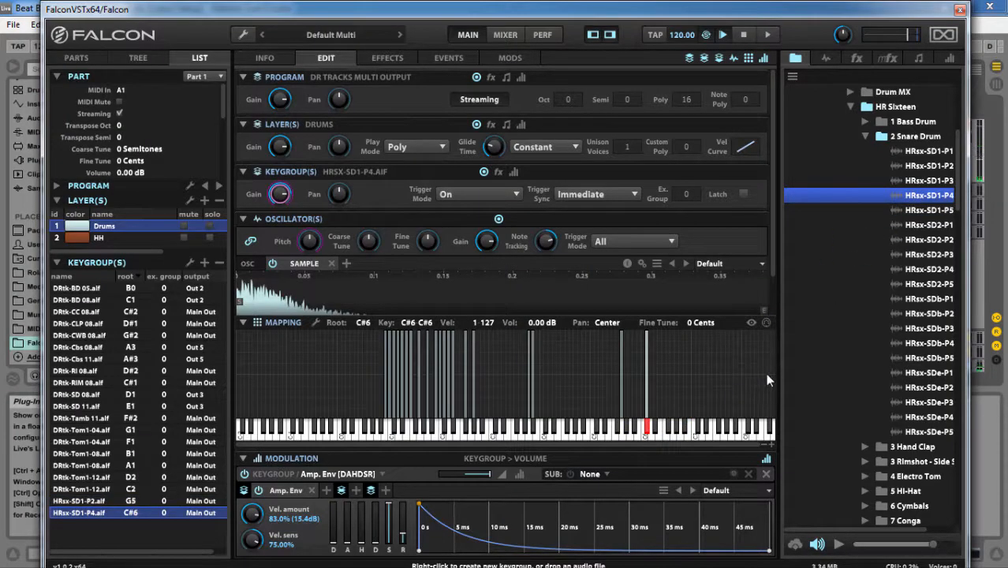